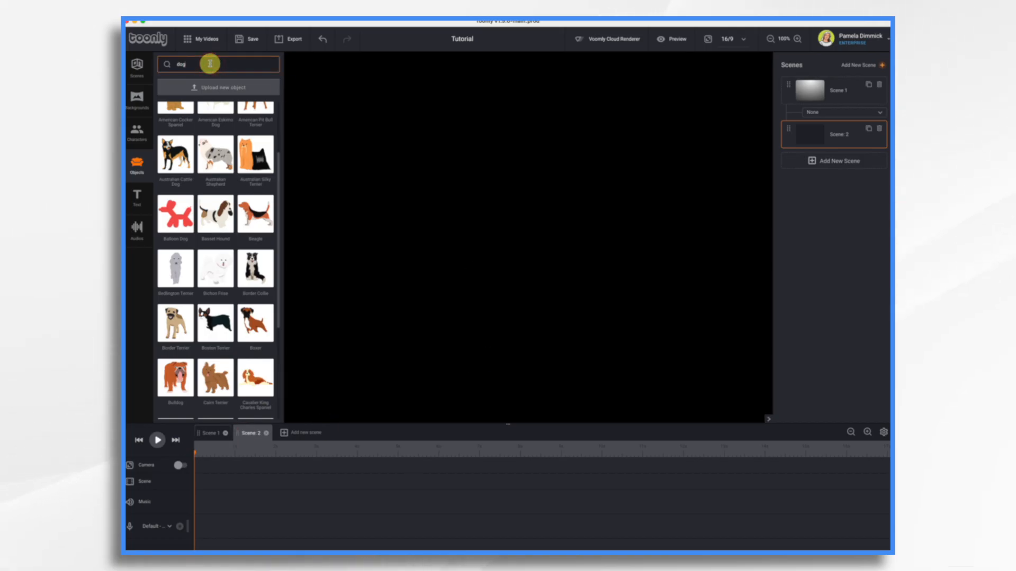
# Search the object library for "computer" and place the Computer Back View object in Scene 2.
pyautogui.press('BackSpace')
pyautogui.press('BackSpace')
pyautogui.press('BackSpace')
pyautogui.write('com')
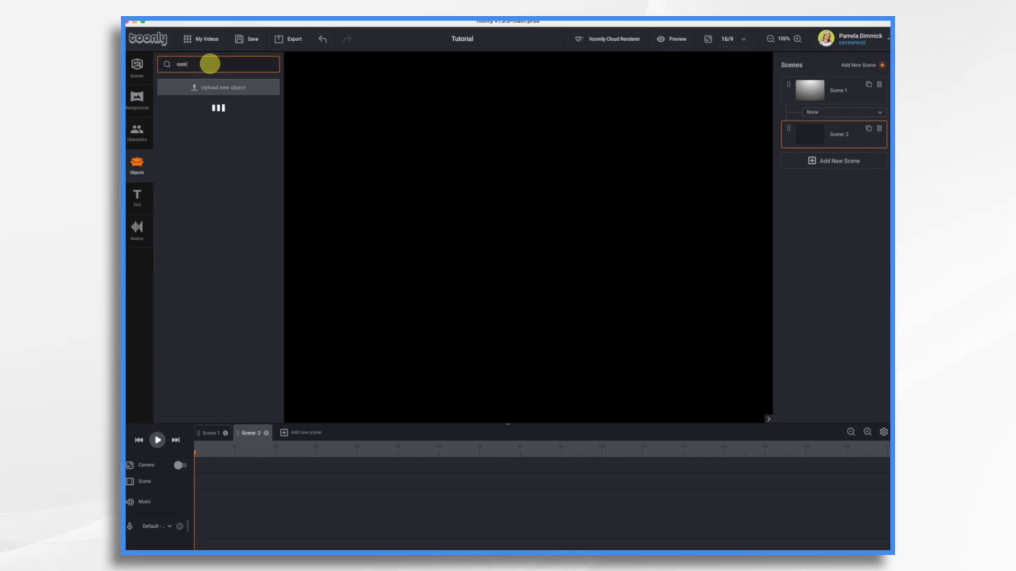
pyautogui.write('puter')
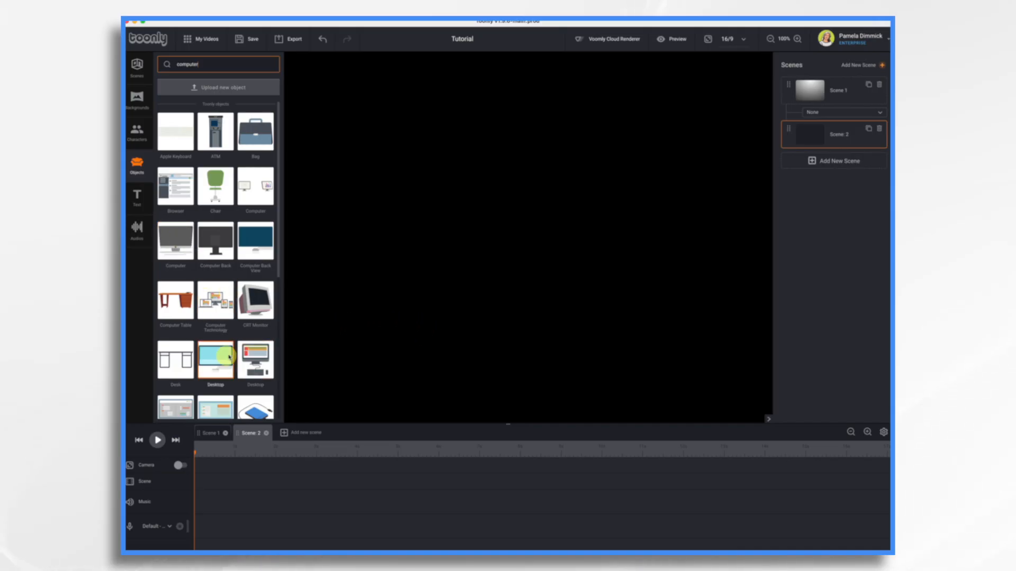
pyautogui.moveTo(255, 241); pyautogui.dragTo(491, 252)
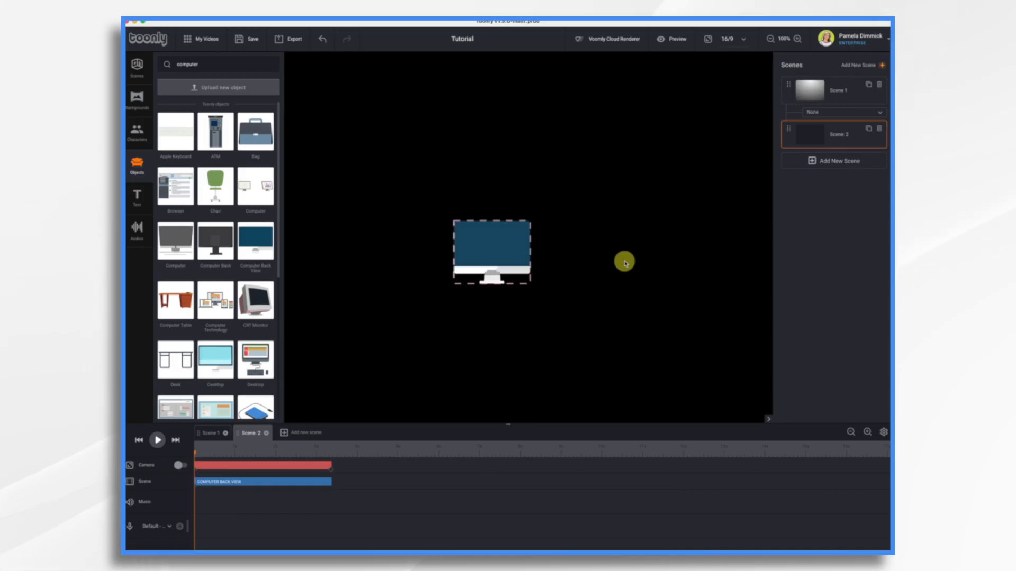
# Apply the purple-and-yellow Gradient Background 3 behind the computer in Scene 2.
pyautogui.click(138, 100)
pyautogui.scroll(-5, 222, 312)
pyautogui.click(226, 313)
pyautogui.scroll(-5, 226, 312)
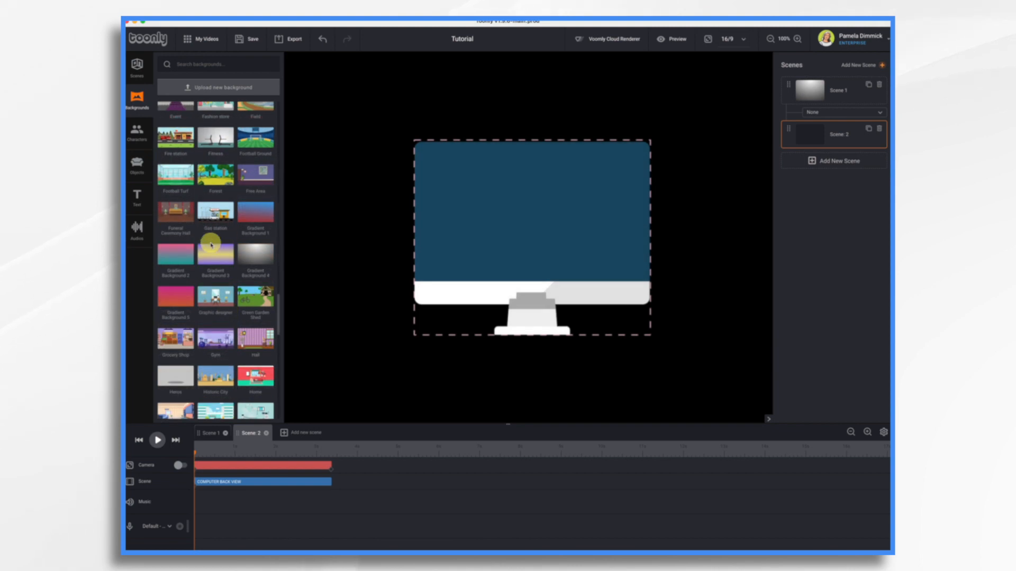
pyautogui.moveTo(204, 256); pyautogui.dragTo(478, 270)
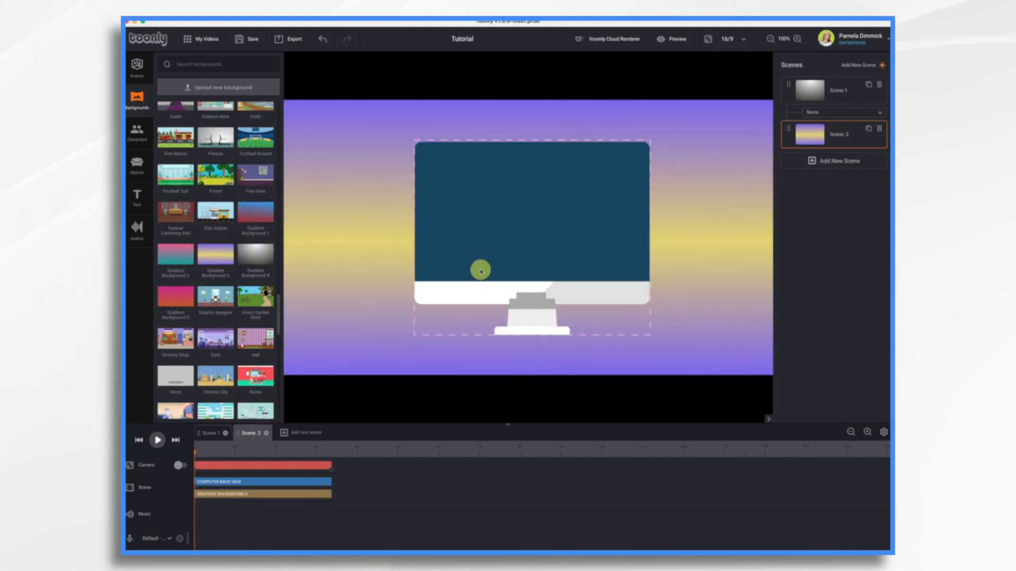
# Enlarge the computer monitor to nearly the full scene height and centre it on the background.
pyautogui.moveTo(528, 206); pyautogui.dragTo(523, 228)
pyautogui.moveTo(411, 163); pyautogui.dragTo(338, 102)
pyautogui.moveTo(484, 169); pyautogui.dragTo(513, 183)
# Search the object library for "web" and add the Mac Screen object to the scene.
pyautogui.click(137, 164)
pyautogui.click(210, 62)
pyautogui.write('comput')
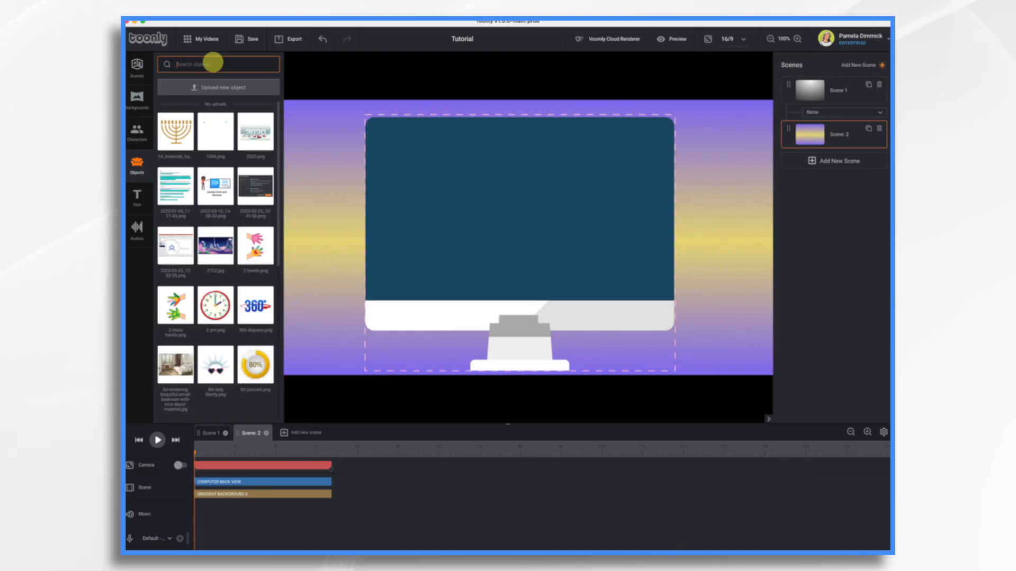
pyautogui.write('web')
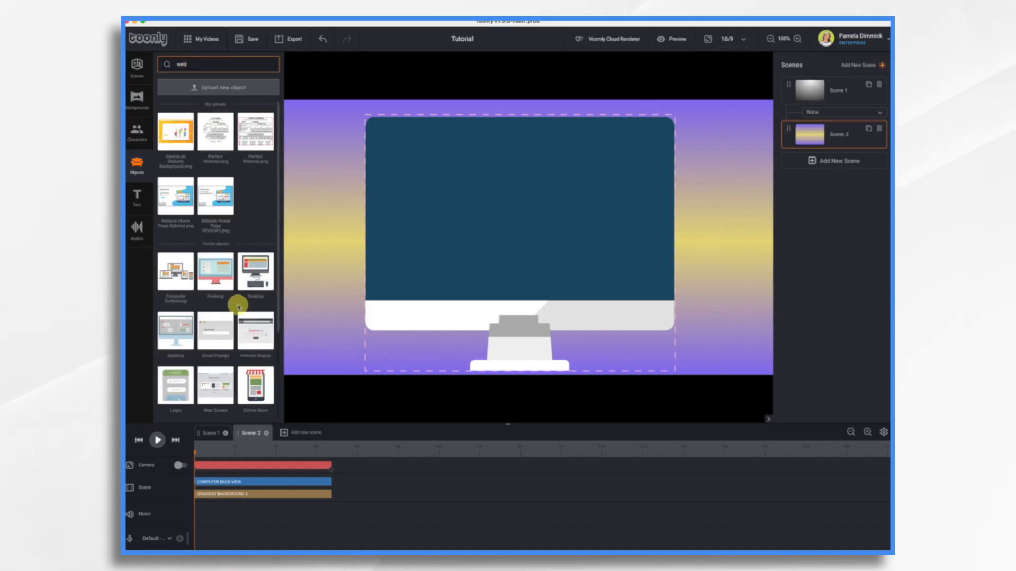
pyautogui.scroll(-3, 239, 305)
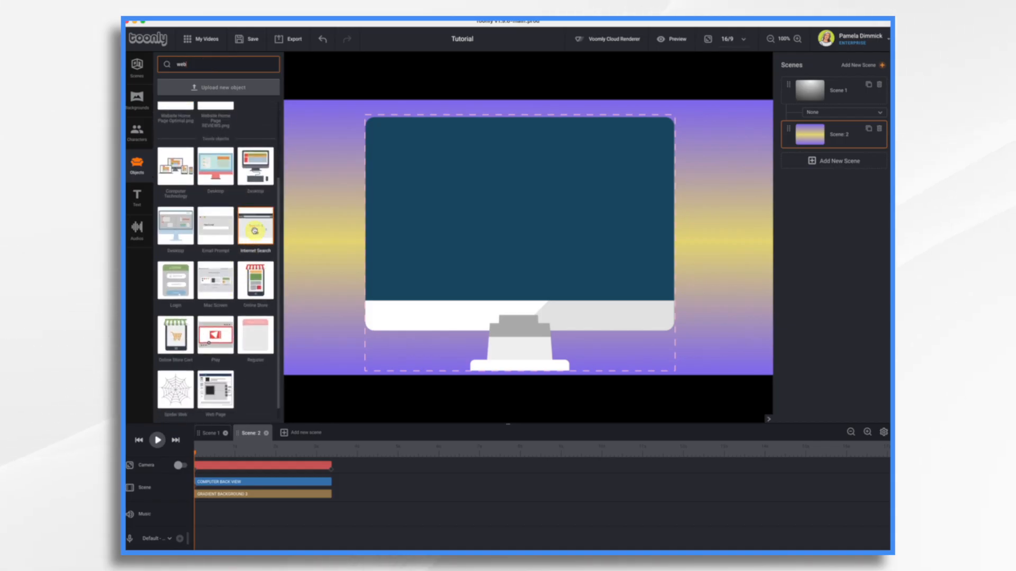
pyautogui.moveTo(216, 280); pyautogui.dragTo(616, 300)
# Resize the Mac Screen object and centre it so it fills most of the monitor's display.
pyautogui.click(457, 245)
pyautogui.moveTo(509, 229); pyautogui.dragTo(474, 194)
pyautogui.moveTo(582, 270); pyautogui.dragTo(626, 288)
pyautogui.moveTo(491, 231); pyautogui.dragTo(514, 231)
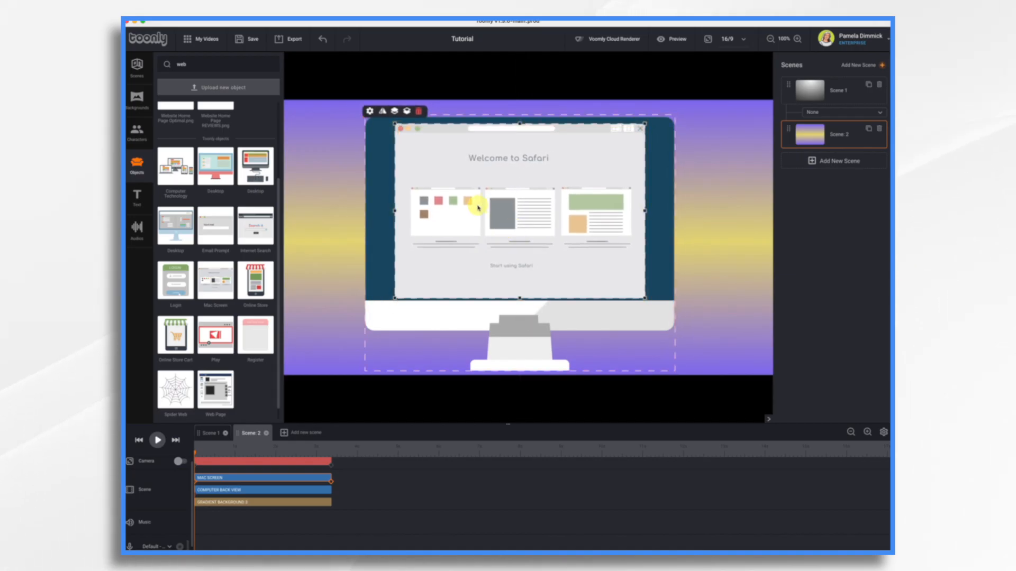
# Search the object library for "cursor" images.
pyautogui.click(209, 67)
pyautogui.press('BackSpace')
pyautogui.press('BackSpace')
pyautogui.press('BackSpace')
pyautogui.write('cur')
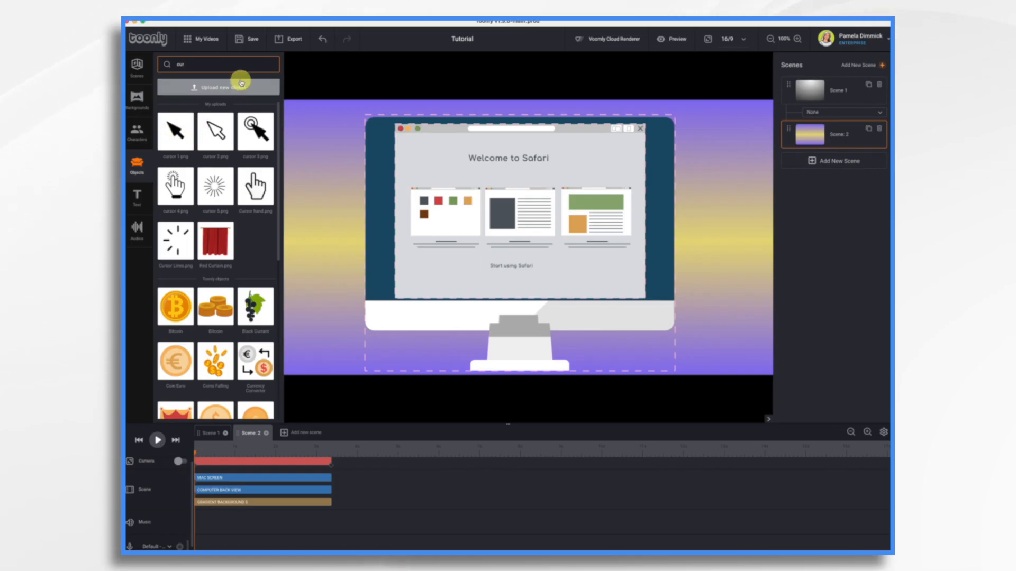
pyautogui.write('sor')
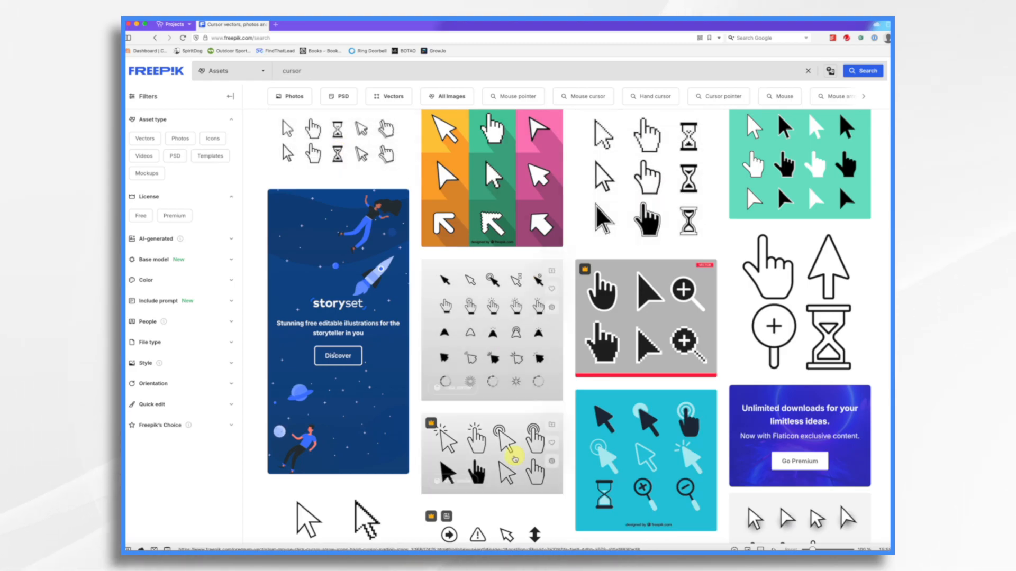
# Switch to Freepik in the browser and browse its cursor vector graphics.
pyautogui.scroll(-3, 513, 462)
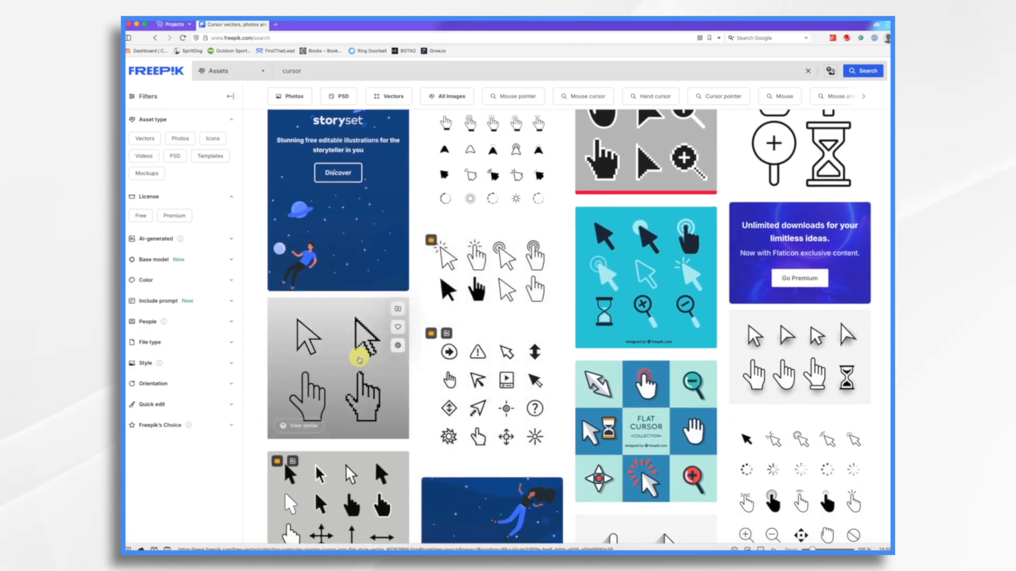
pyautogui.scroll(-3, 389, 417)
pyautogui.scroll(-3, 390, 418)
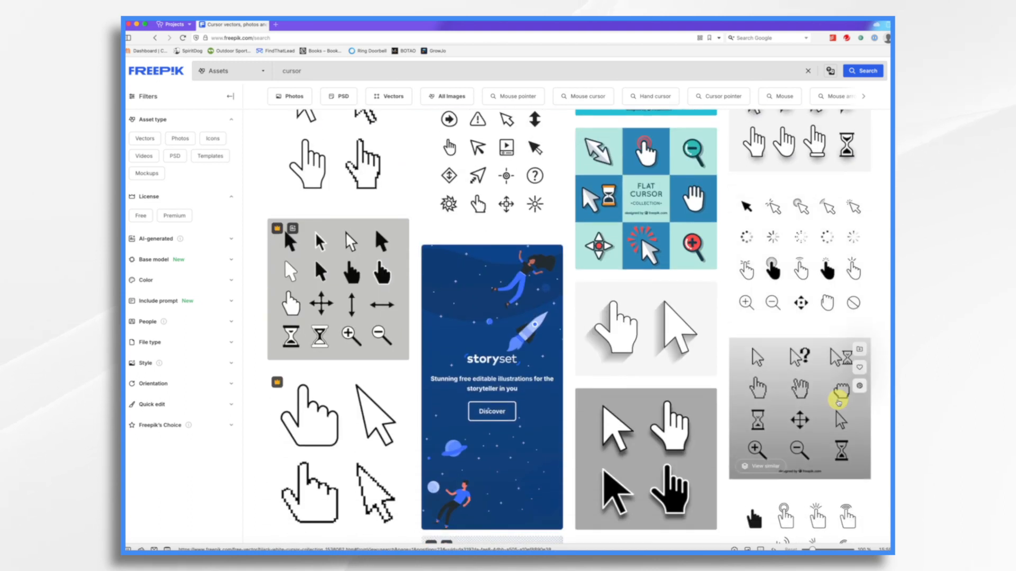
pyautogui.scroll(-3, 841, 400)
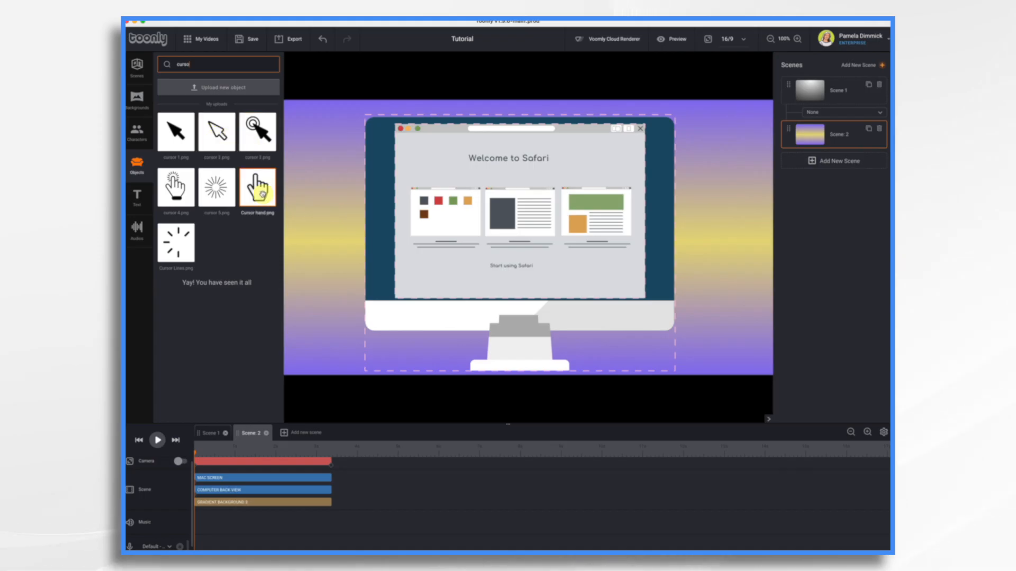
# Add the Cursor hand.png image to the Toonly scene and shrink it until it fits over the monitor.
pyautogui.moveTo(262, 195); pyautogui.dragTo(508, 254)
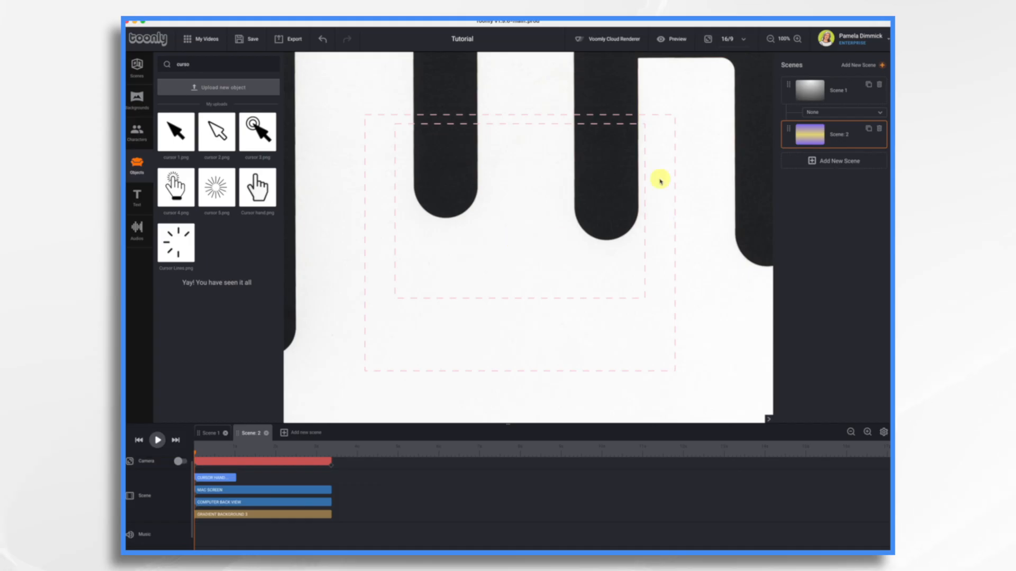
pyautogui.click(770, 39)
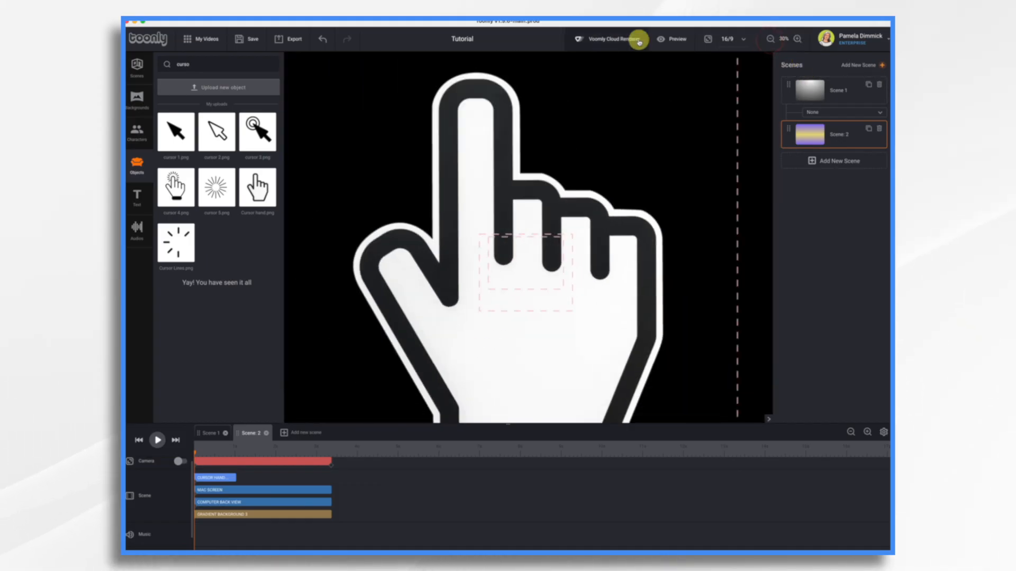
pyautogui.moveTo(657, 148); pyautogui.dragTo(594, 127)
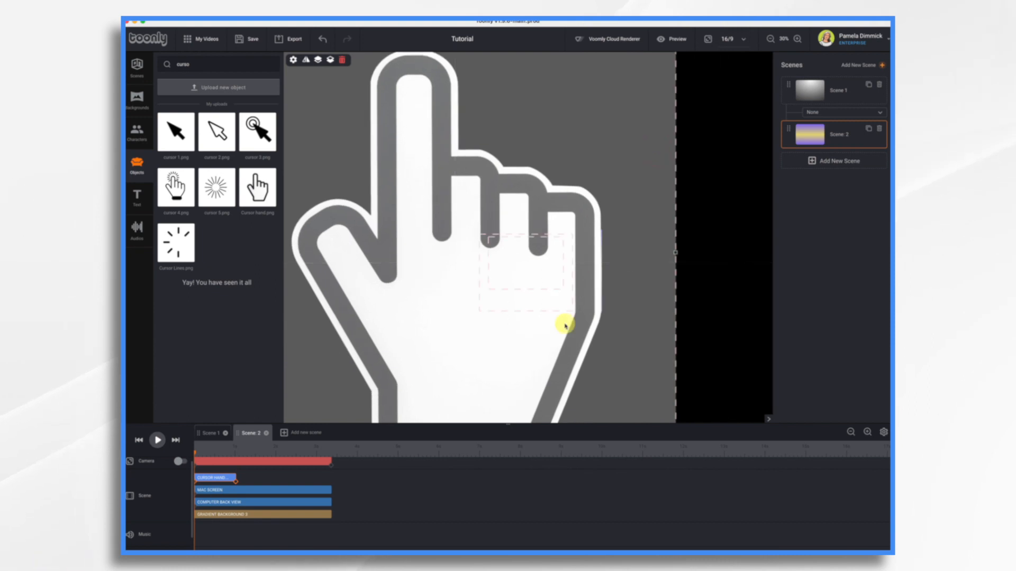
pyautogui.moveTo(563, 324); pyautogui.dragTo(617, 220)
pyautogui.moveTo(728, 379); pyautogui.dragTo(432, 133)
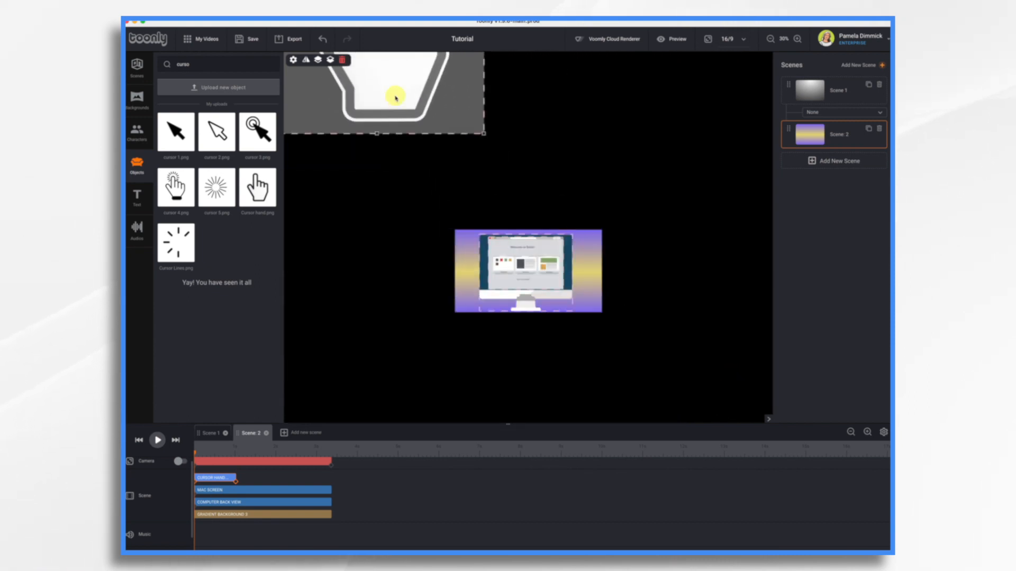
pyautogui.moveTo(395, 98); pyautogui.dragTo(487, 315)
pyautogui.moveTo(577, 351); pyautogui.dragTo(512, 292)
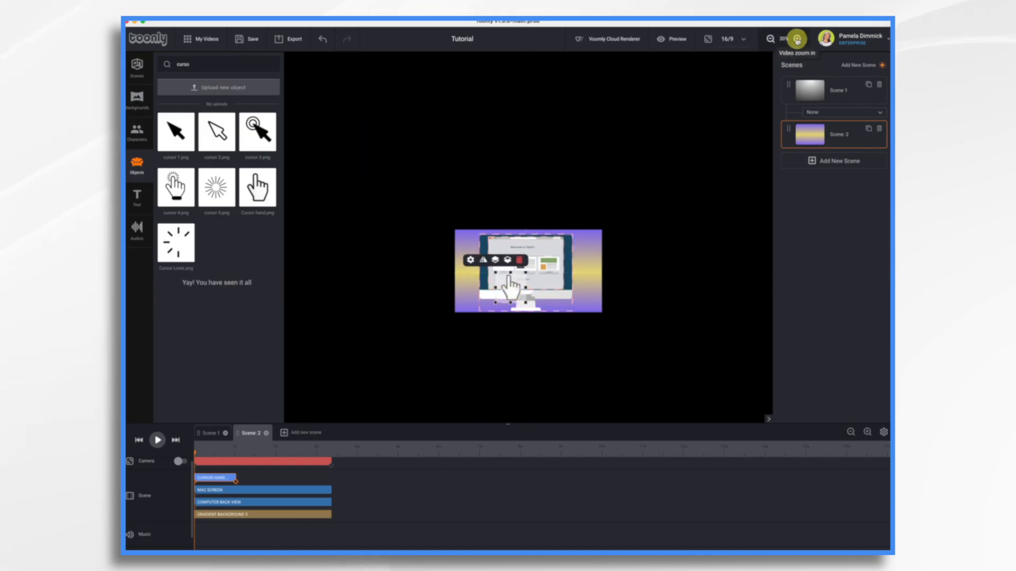
pyautogui.click(796, 39)
pyautogui.click(797, 39)
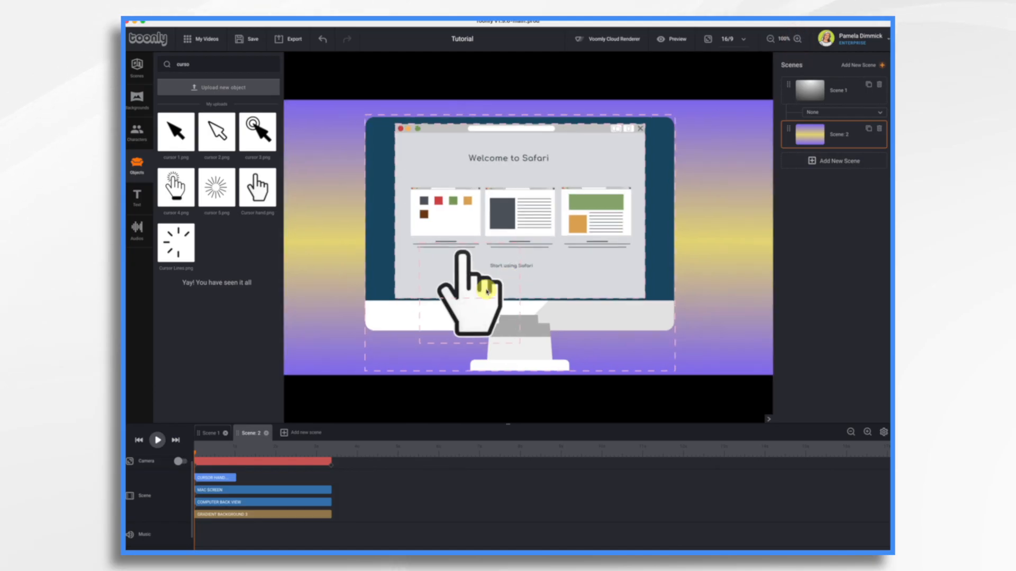
# Shrink the hand cursor slightly and position its fingertip on the orange box in the third web page thumbnail.
pyautogui.click(485, 289)
pyautogui.moveTo(484, 289); pyautogui.dragTo(601, 265)
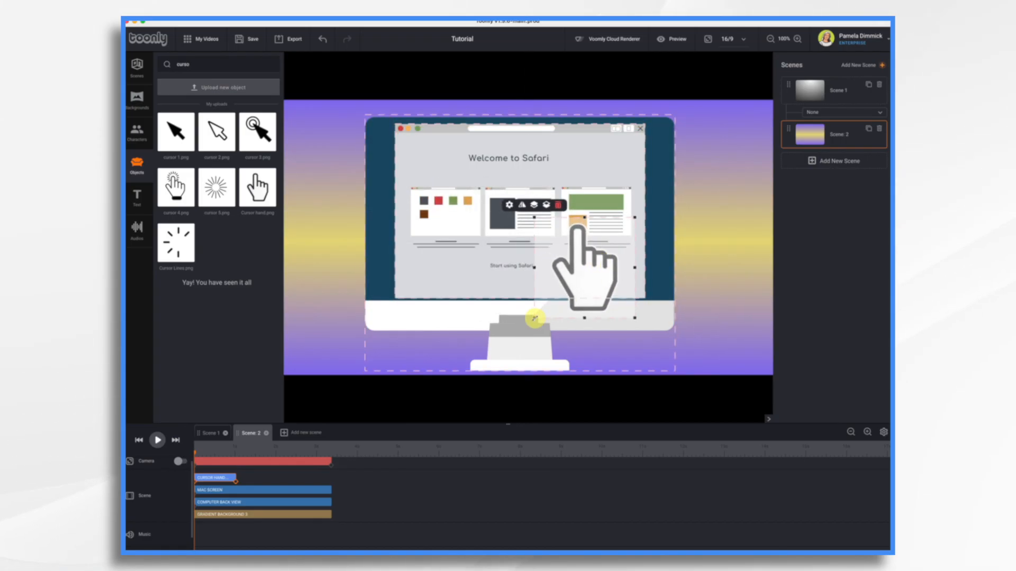
pyautogui.moveTo(535, 318); pyautogui.dragTo(556, 296)
pyautogui.moveTo(597, 256); pyautogui.dragTo(586, 261)
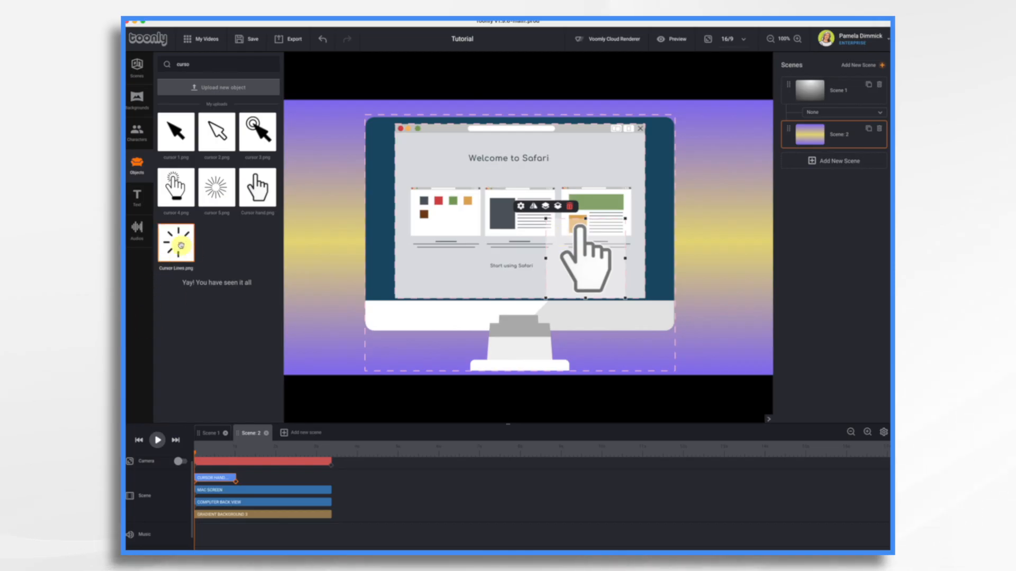
# Add the Cursor Lines.png image, shrink it to about the hand's size and move it near the fingertip.
pyautogui.moveTo(172, 239); pyautogui.dragTo(561, 237)
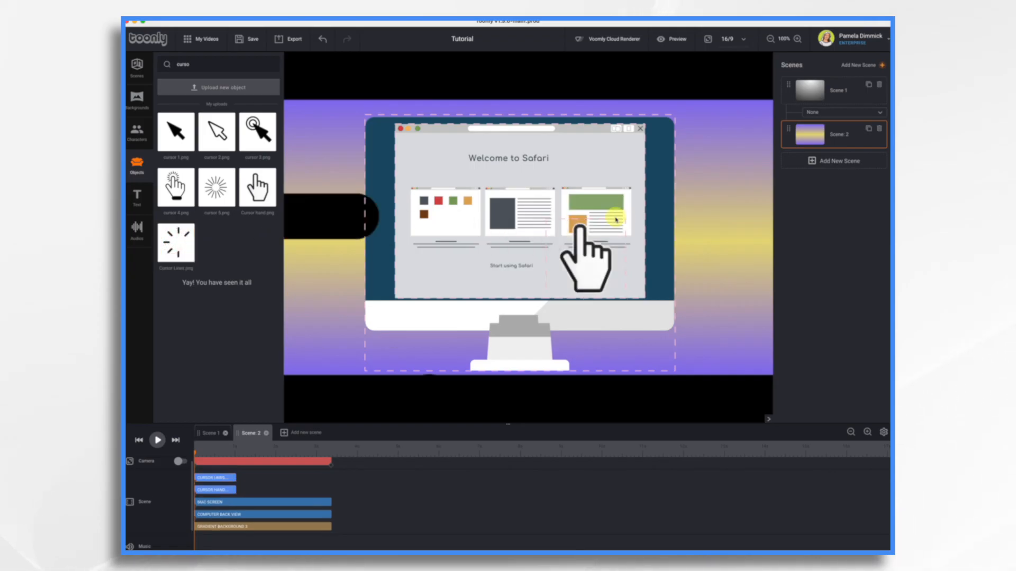
pyautogui.moveTo(357, 222); pyautogui.dragTo(439, 119)
pyautogui.moveTo(438, 388); pyautogui.dragTo(651, 167)
pyautogui.moveTo(632, 90); pyautogui.dragTo(528, 236)
pyautogui.moveTo(593, 313); pyautogui.dragTo(513, 220)
pyautogui.moveTo(482, 188); pyautogui.dragTo(569, 228)
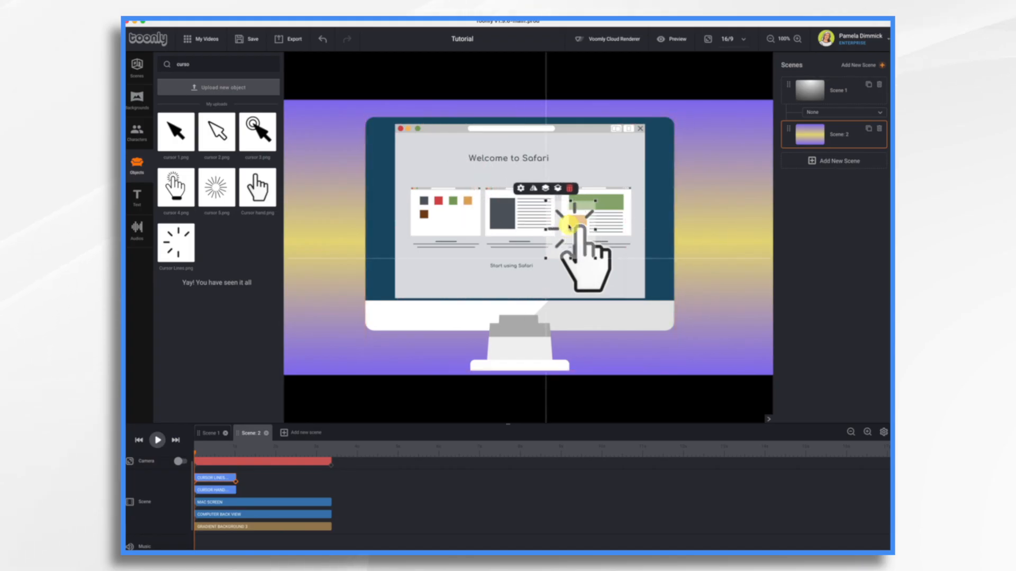
# Rotate the cursor lines so they fan out around the fingertip and align them with the hand.
pyautogui.click(543, 260)
pyautogui.moveTo(557, 225); pyautogui.dragTo(562, 218)
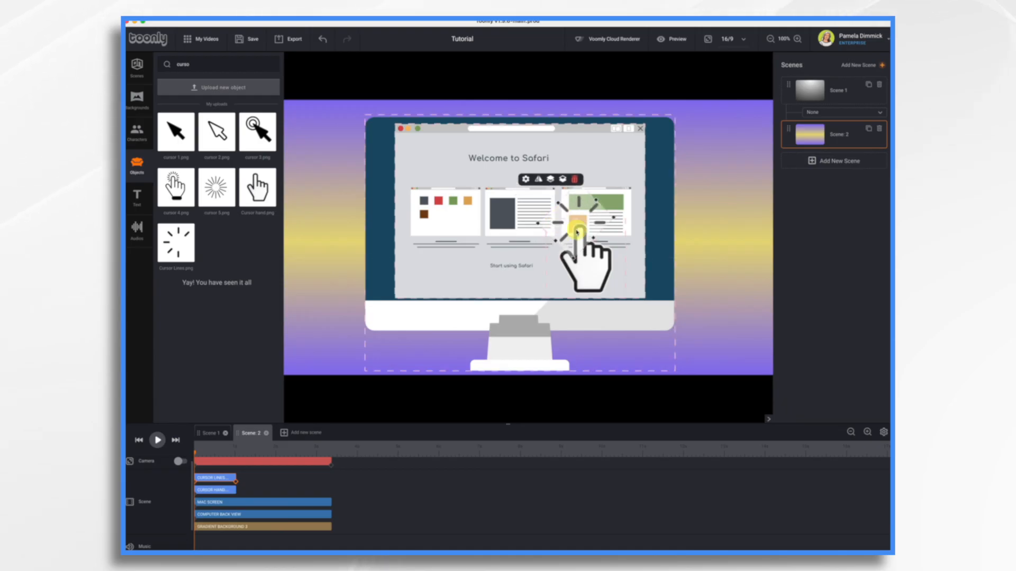
pyautogui.moveTo(586, 283)
pyautogui.mouseDown()
pyautogui.moveTo(595, 285)
pyautogui.moveTo(517, 318)
pyautogui.moveTo(629, 298)
pyautogui.moveTo(614, 280)
pyautogui.moveTo(633, 357)
pyautogui.moveTo(682, 378)
pyautogui.moveTo(626, 309)
pyautogui.moveTo(674, 411)
pyautogui.moveTo(698, 438)
pyautogui.moveTo(599, 274)
pyautogui.mouseUp()
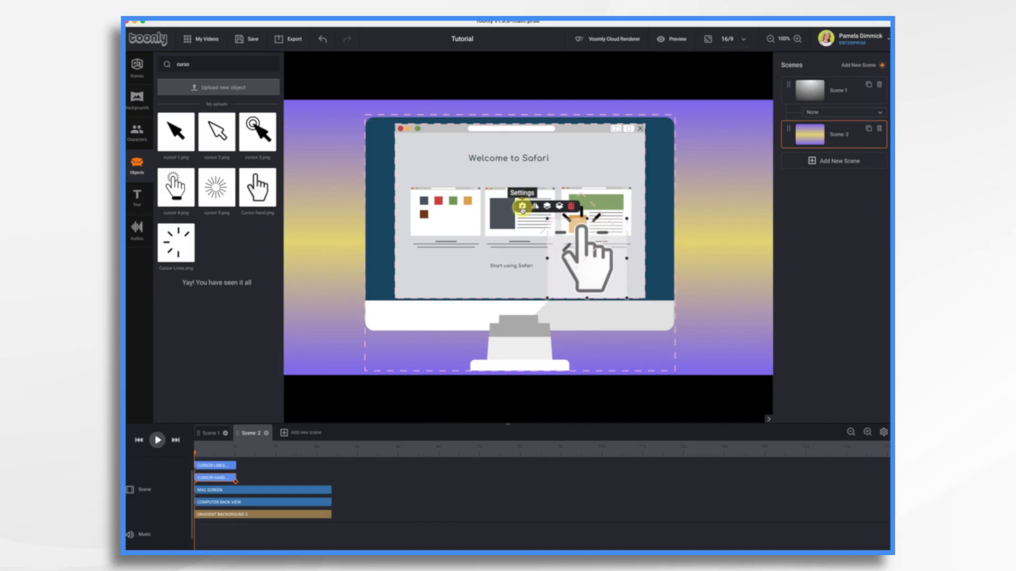
# Set both the In Effect and the Out Effect of the hand cursor to Instant.
pyautogui.click(523, 207)
pyautogui.click(459, 239)
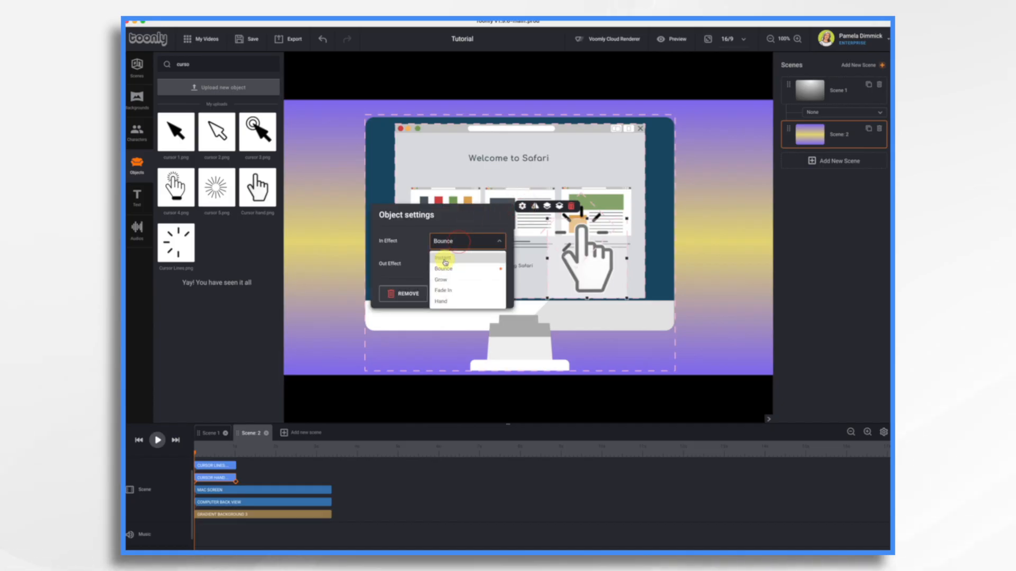
pyautogui.click(444, 260)
pyautogui.click(446, 264)
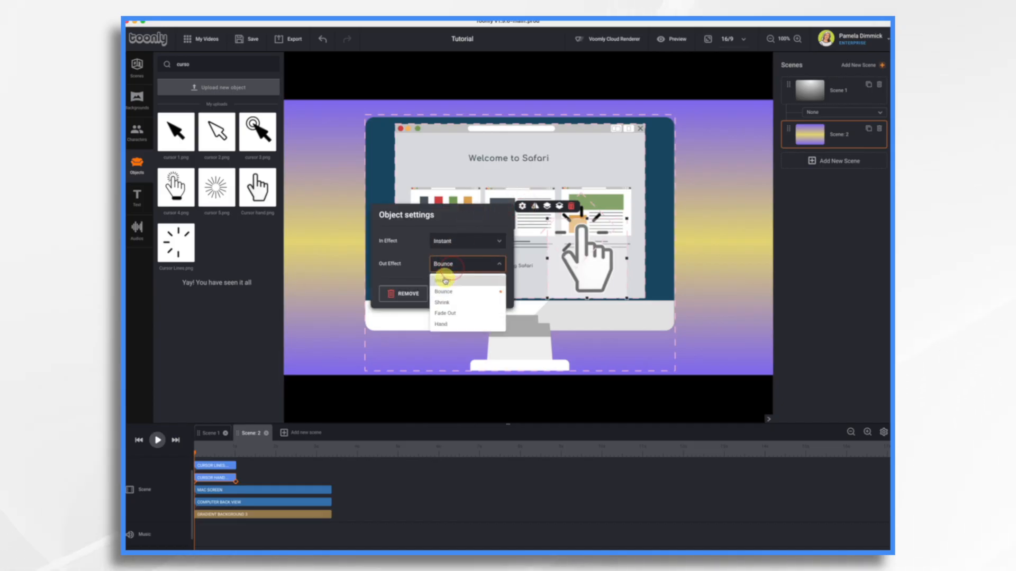
pyautogui.click(444, 281)
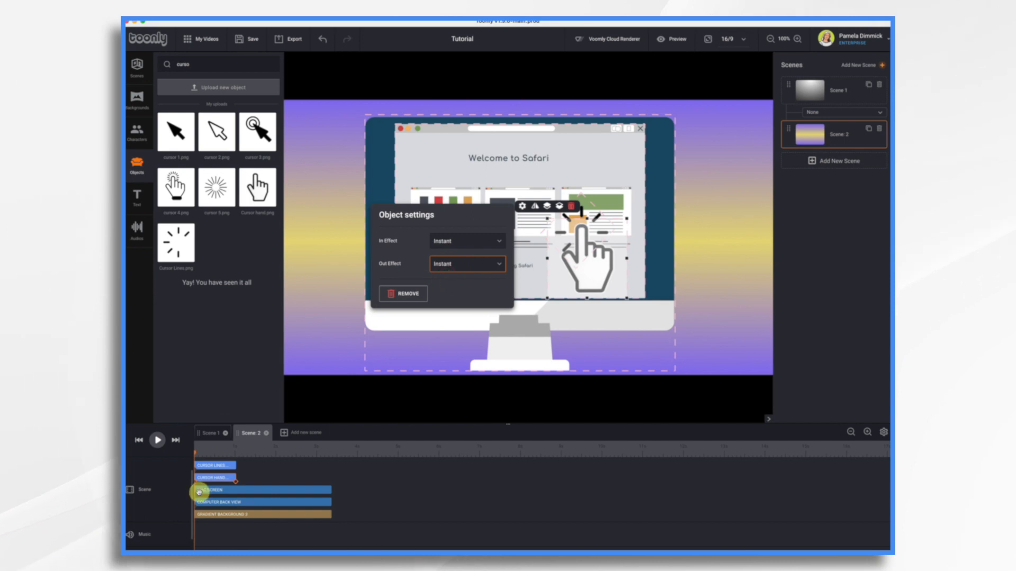
# Duplicate the hand cursor clip and move the copy on the timeline to start where the original ends.
pyautogui.click(221, 480)
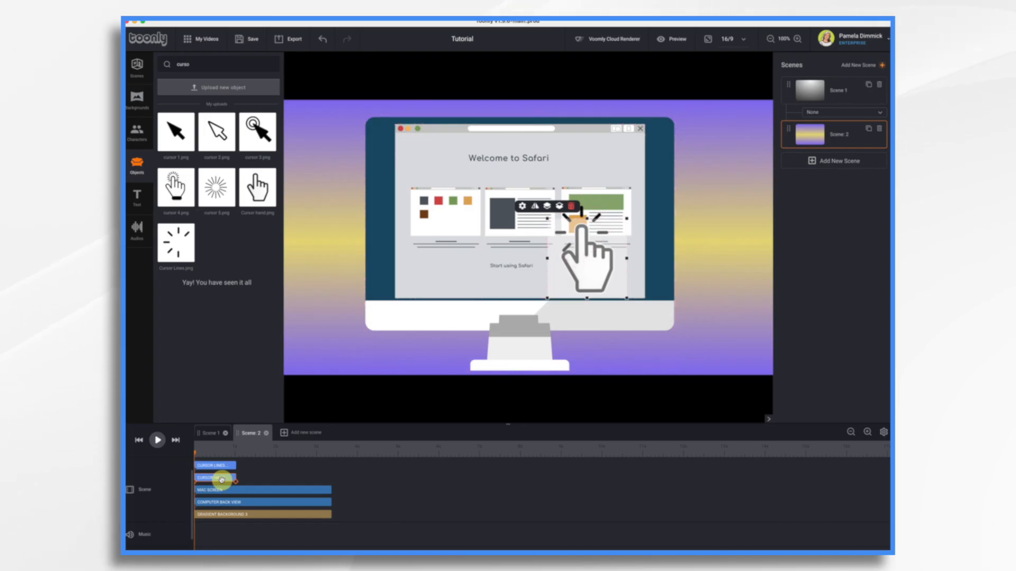
pyautogui.press('super+v')
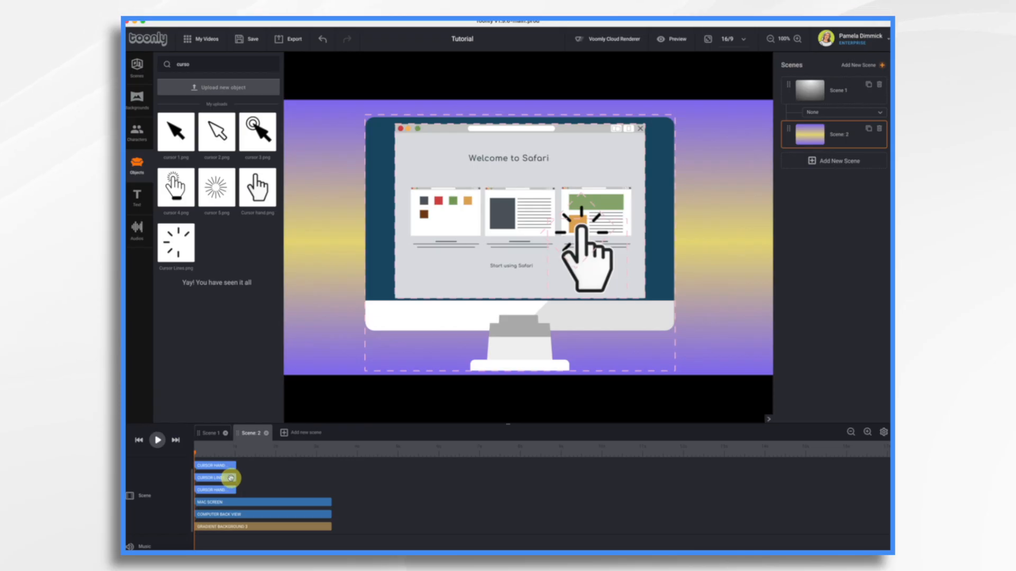
pyautogui.moveTo(239, 466); pyautogui.dragTo(275, 468)
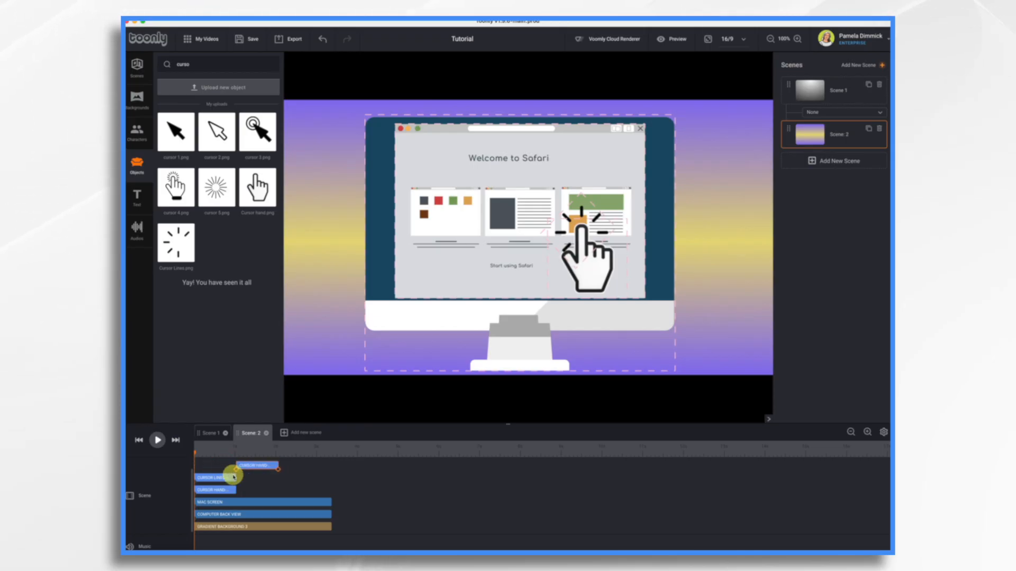
# Move the cursor lines clip beyond the duplicate hand clip and set the playhead just inside the duplicate's start.
pyautogui.moveTo(222, 478); pyautogui.dragTo(333, 485)
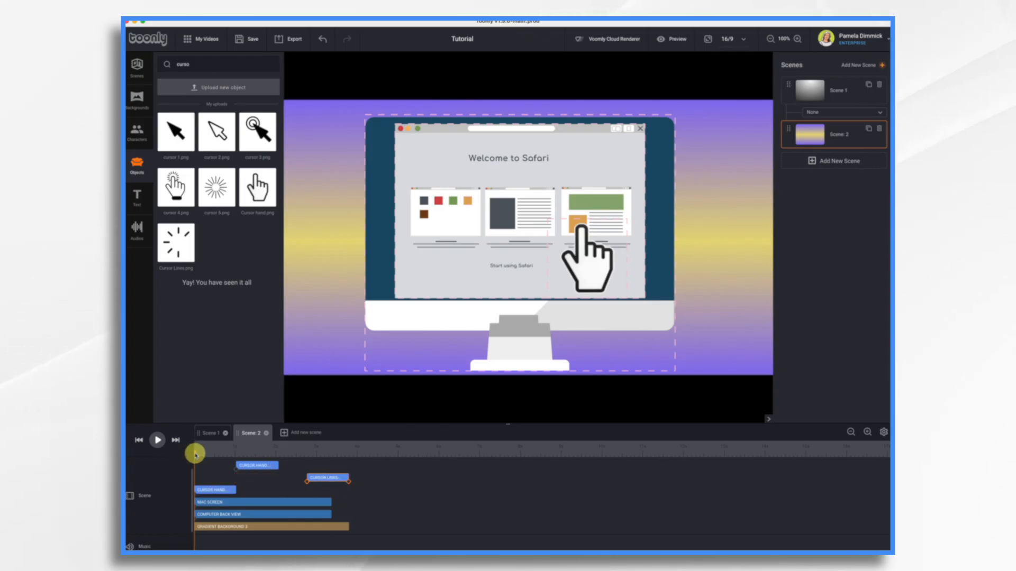
pyautogui.moveTo(195, 454); pyautogui.dragTo(233, 454)
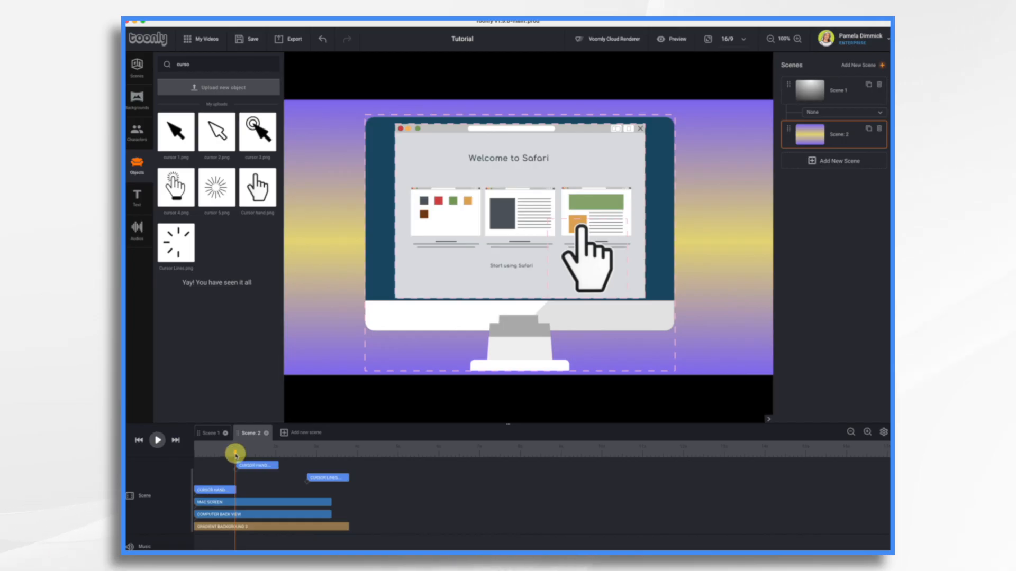
pyautogui.moveTo(236, 454); pyautogui.dragTo(245, 455)
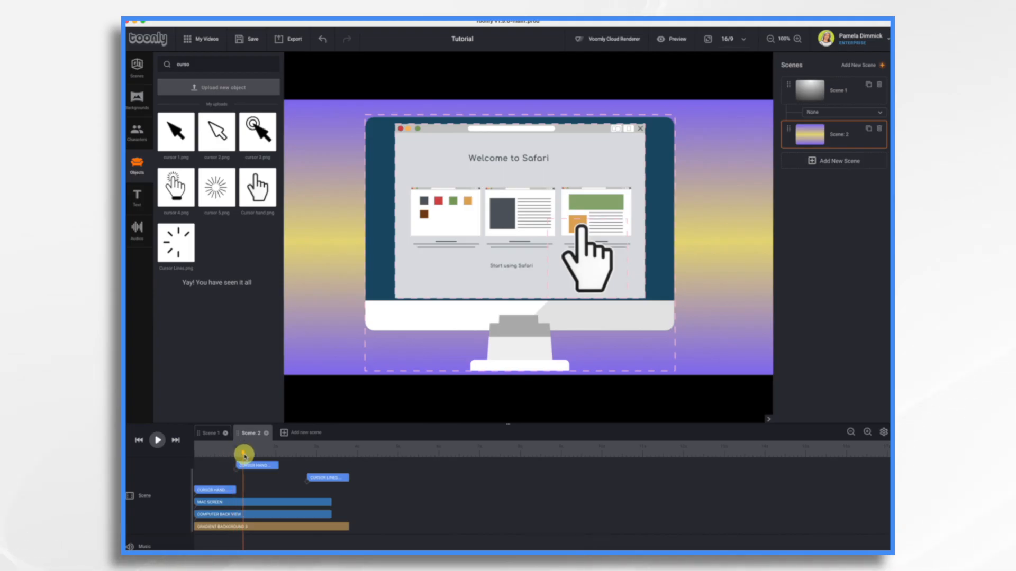
# Move the hand at the start of the first hand clip off the canvas, below its lower-right corner.
pyautogui.click(258, 466)
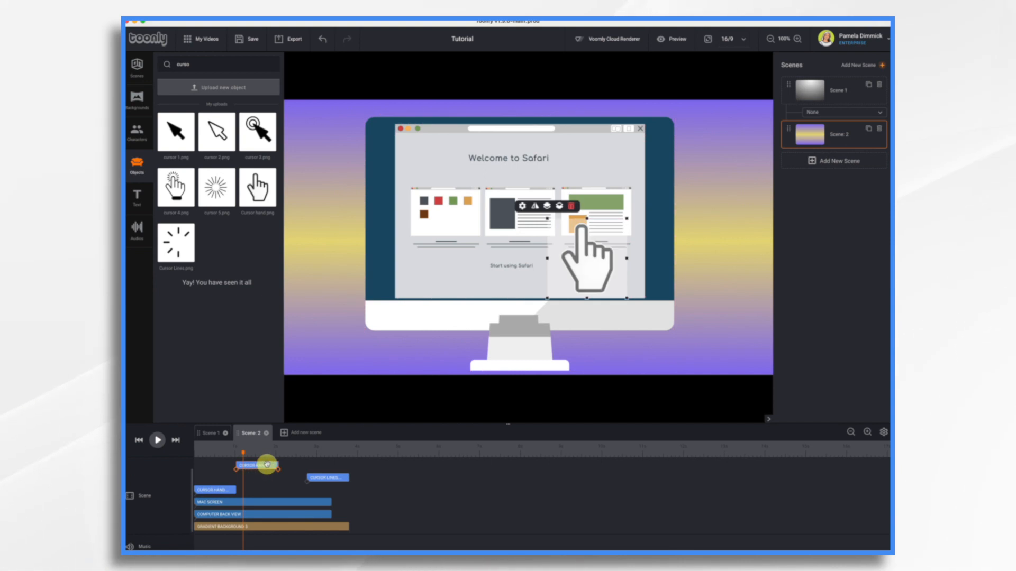
pyautogui.click(222, 491)
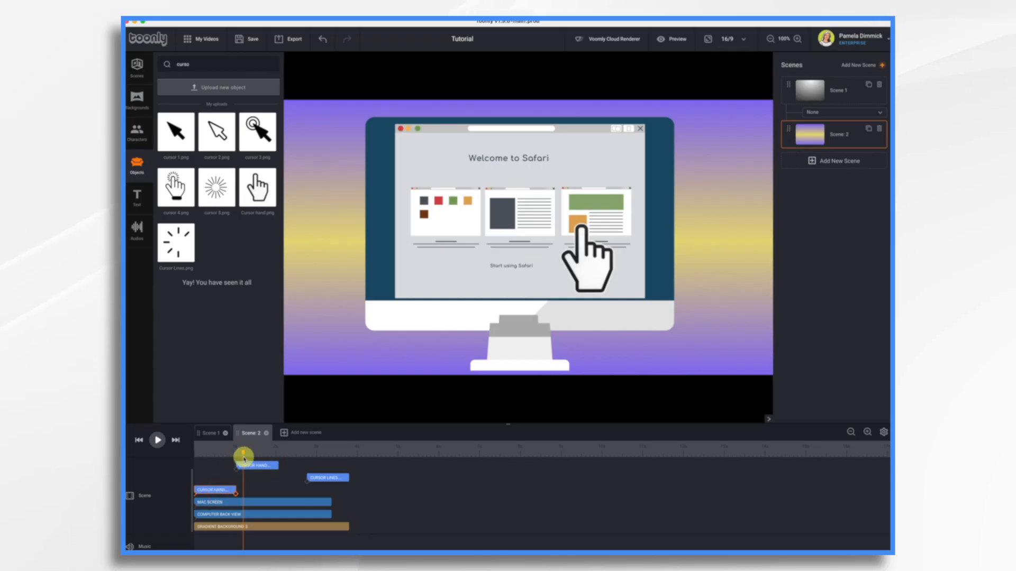
pyautogui.moveTo(243, 453); pyautogui.dragTo(215, 459)
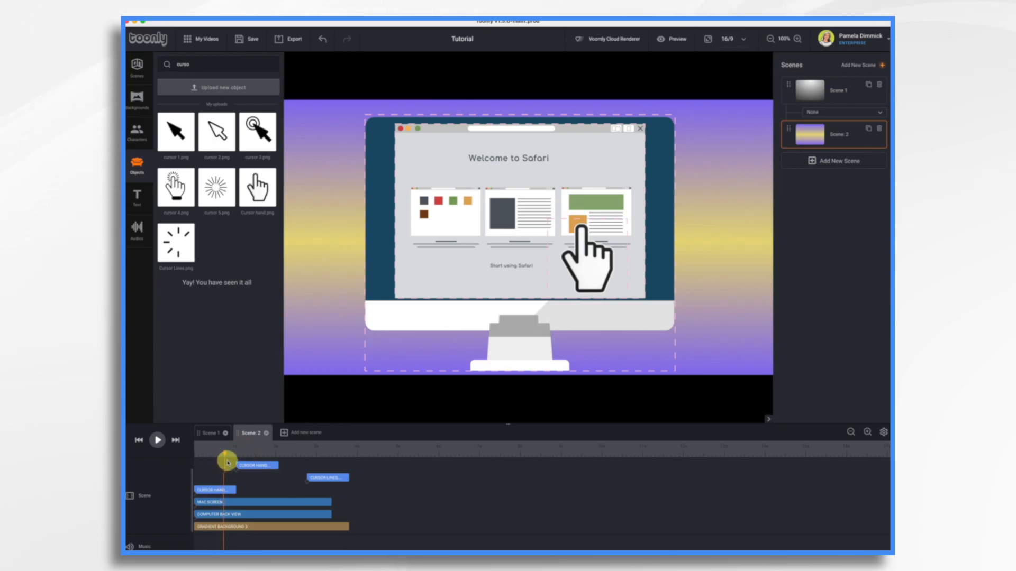
pyautogui.click(233, 491)
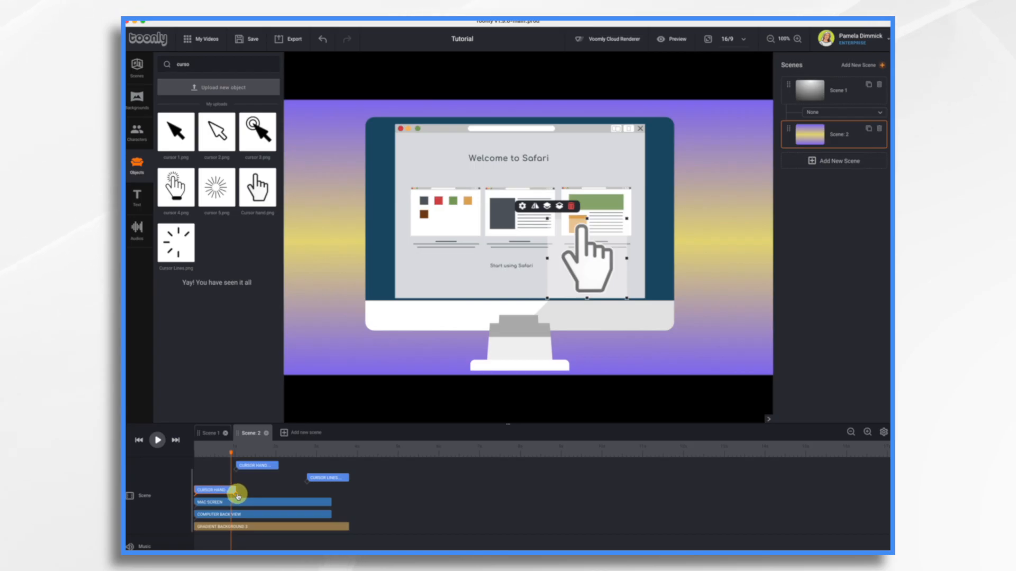
pyautogui.click(195, 497)
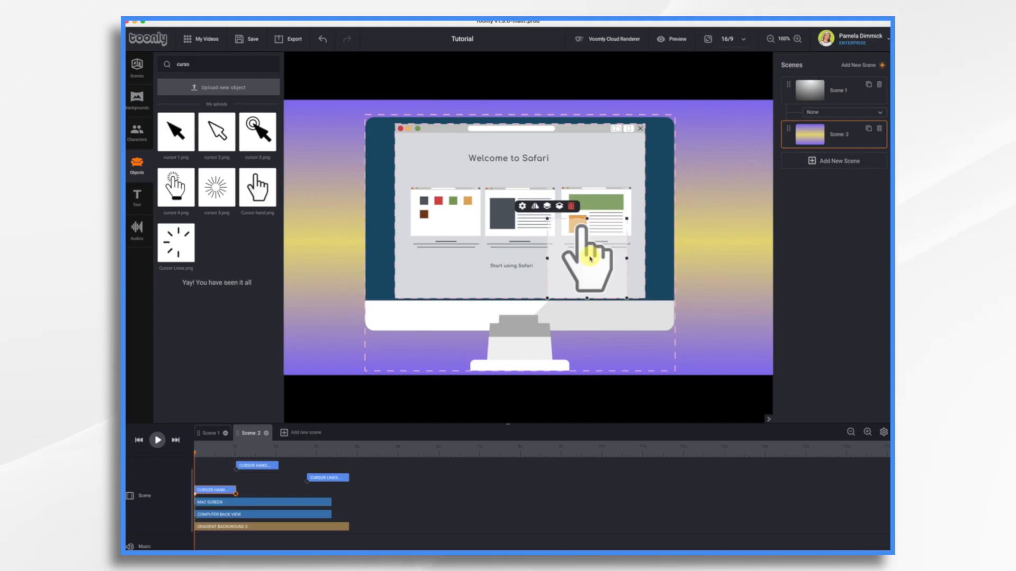
pyautogui.moveTo(591, 258); pyautogui.dragTo(705, 417)
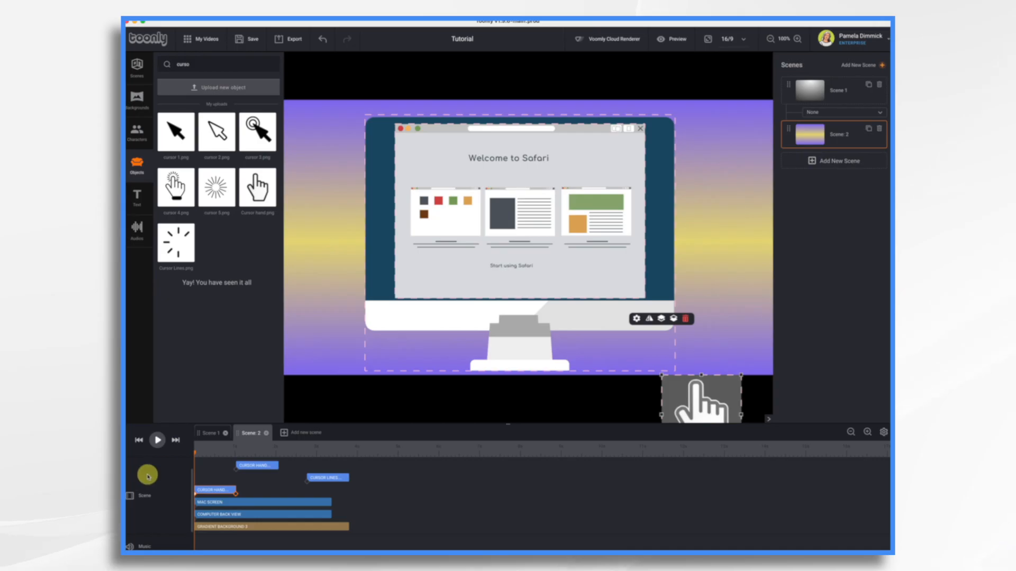
# Play the scene from the start and check the hand's movement into the duplicate hand clip.
pyautogui.click(161, 446)
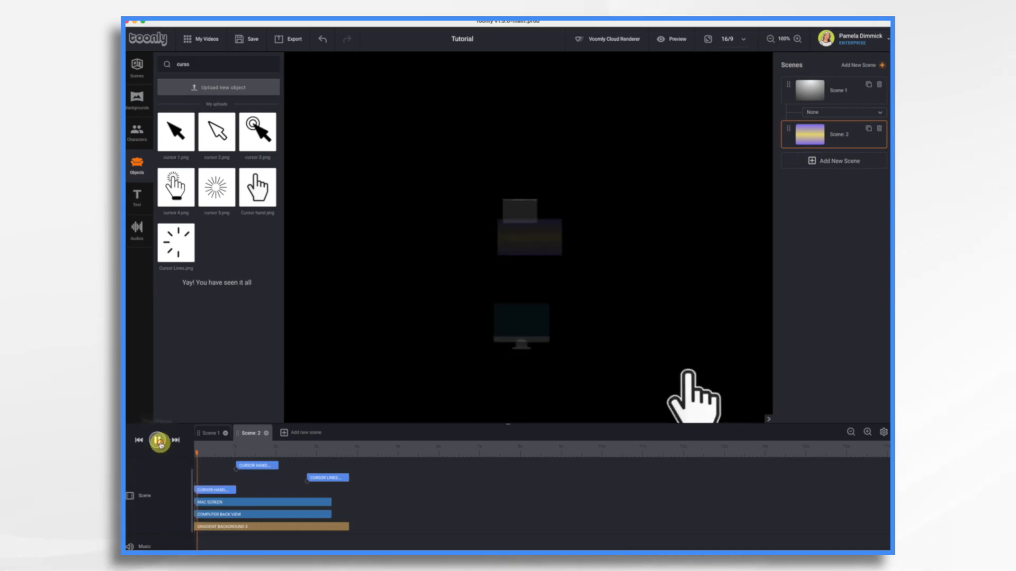
pyautogui.click(161, 446)
pyautogui.moveTo(290, 454); pyautogui.dragTo(272, 464)
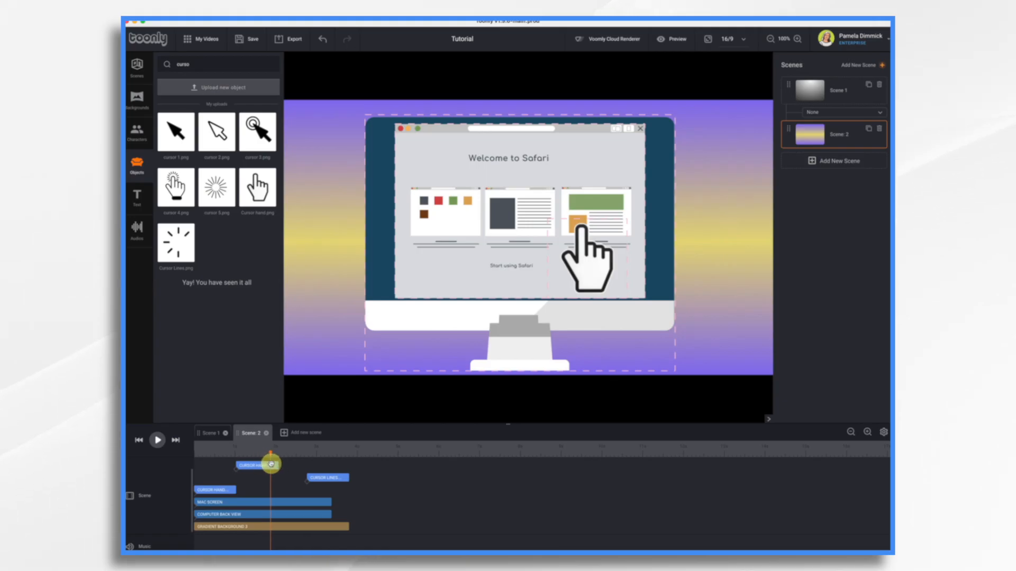
# Set both the In Effect and the Out Effect of the computer to Instant, and select the Mac screen.
pyautogui.click(243, 503)
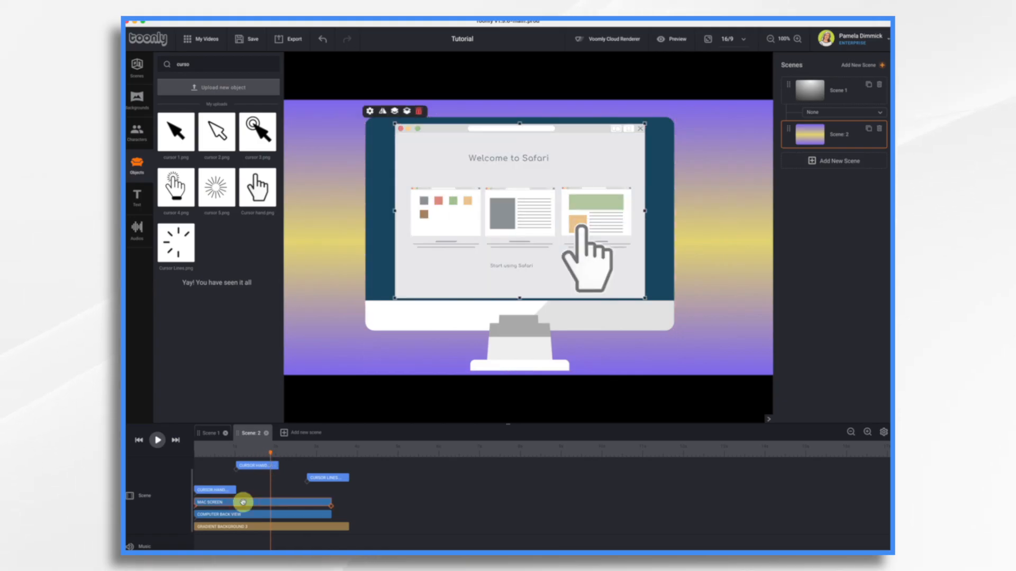
pyautogui.click(369, 116)
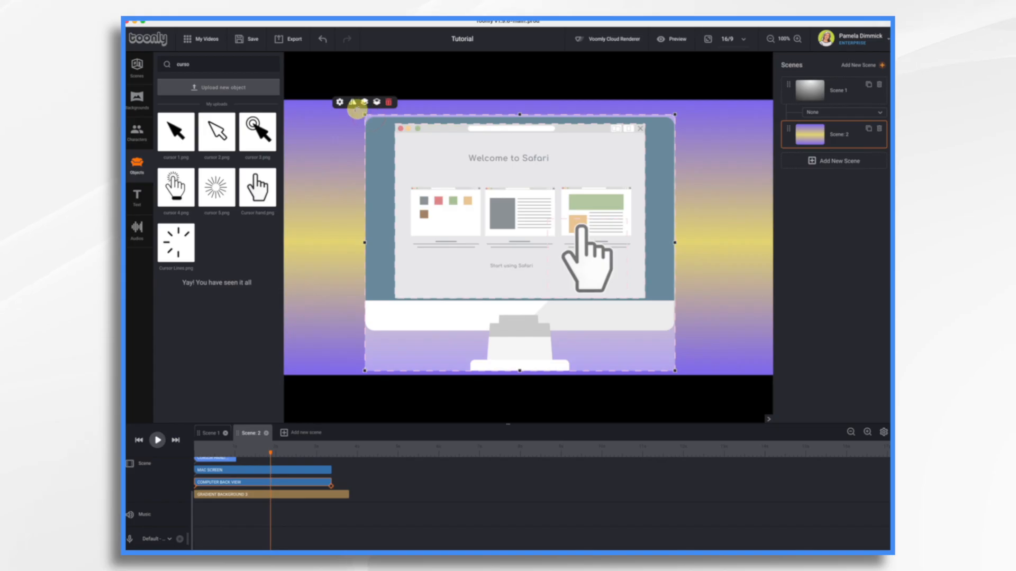
pyautogui.click(342, 107)
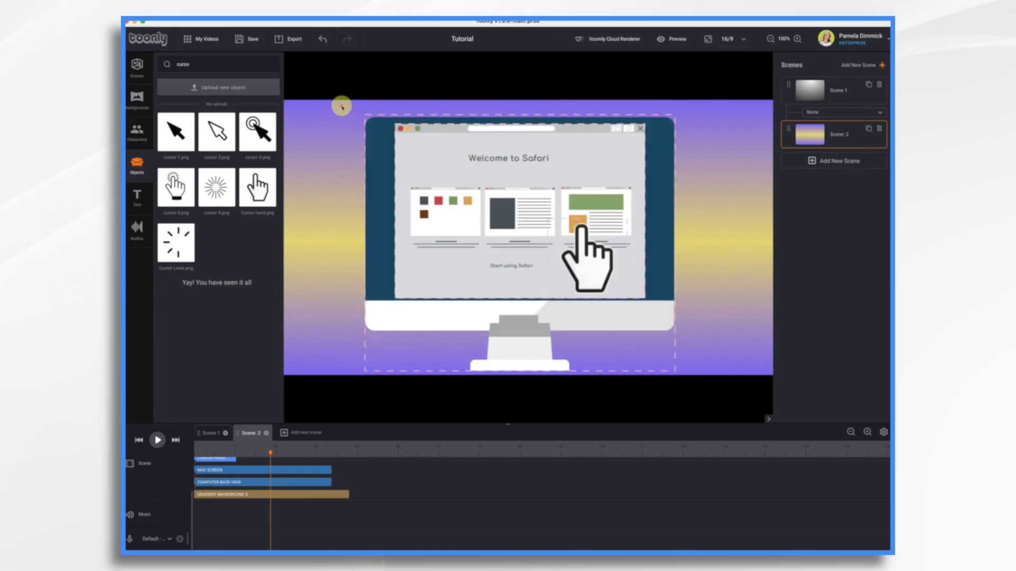
pyautogui.click(377, 317)
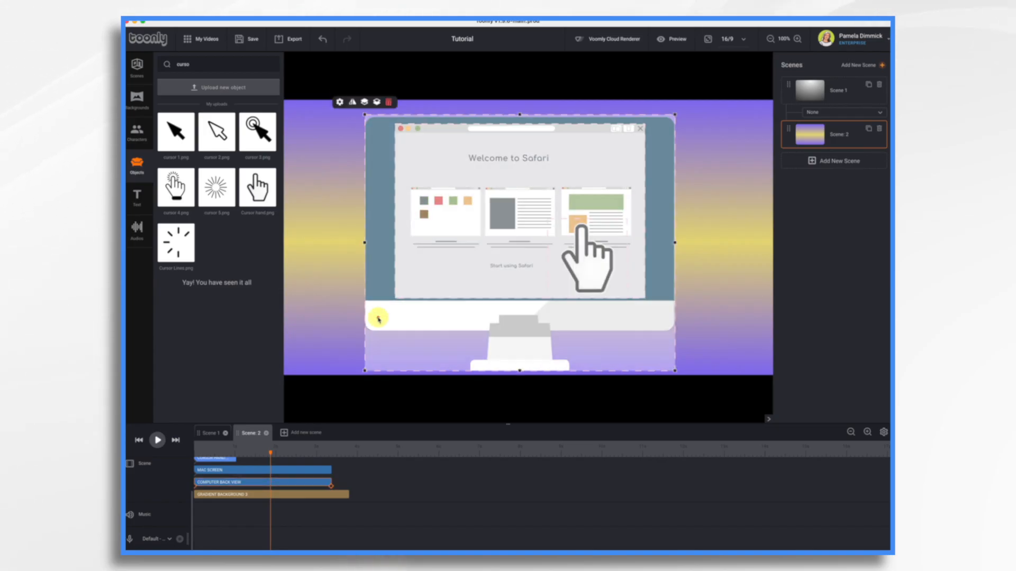
pyautogui.click(340, 103)
pyautogui.click(281, 148)
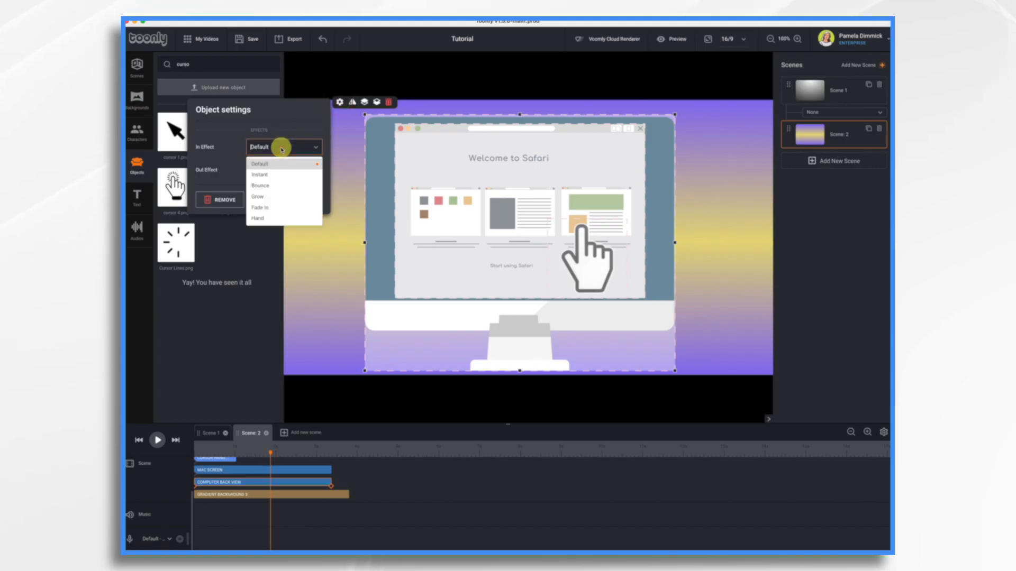
pyautogui.click(267, 167)
pyautogui.click(274, 171)
pyautogui.click(267, 194)
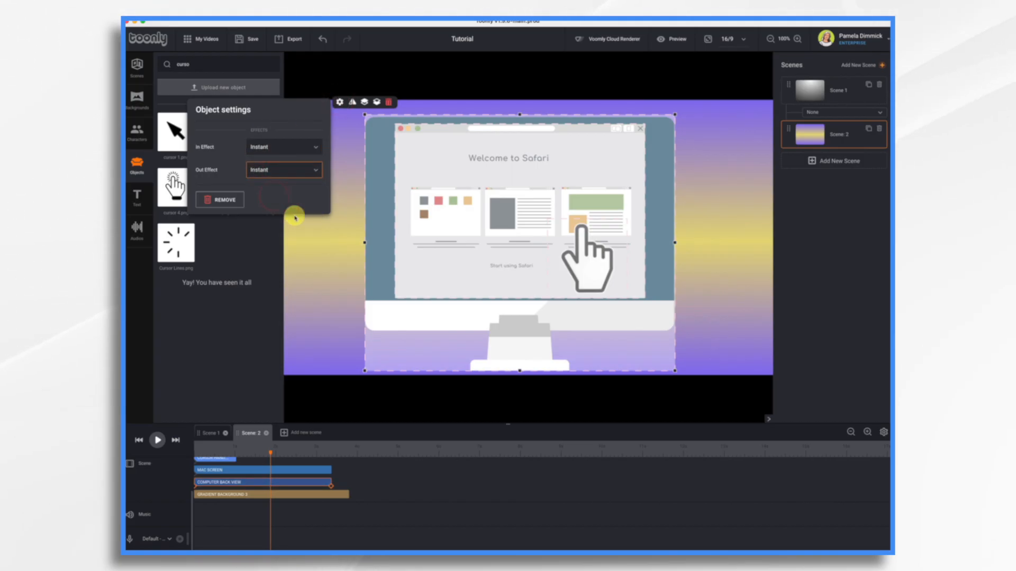
pyautogui.click(328, 252)
pyautogui.click(413, 276)
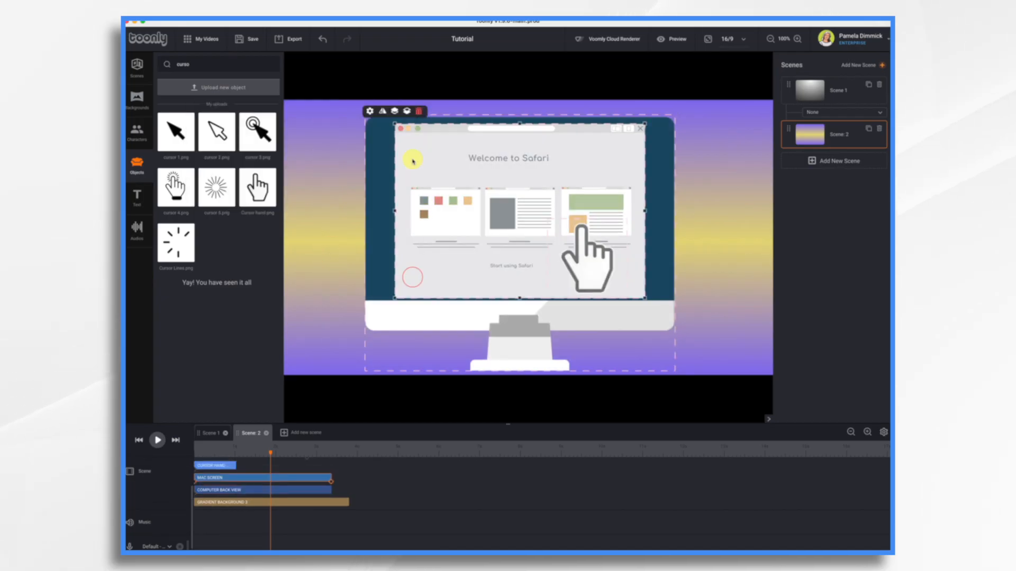
# Move the cursor lines clip to start together with the duplicate hand clip and trim it to less than half that clip's length.
pyautogui.click(157, 440)
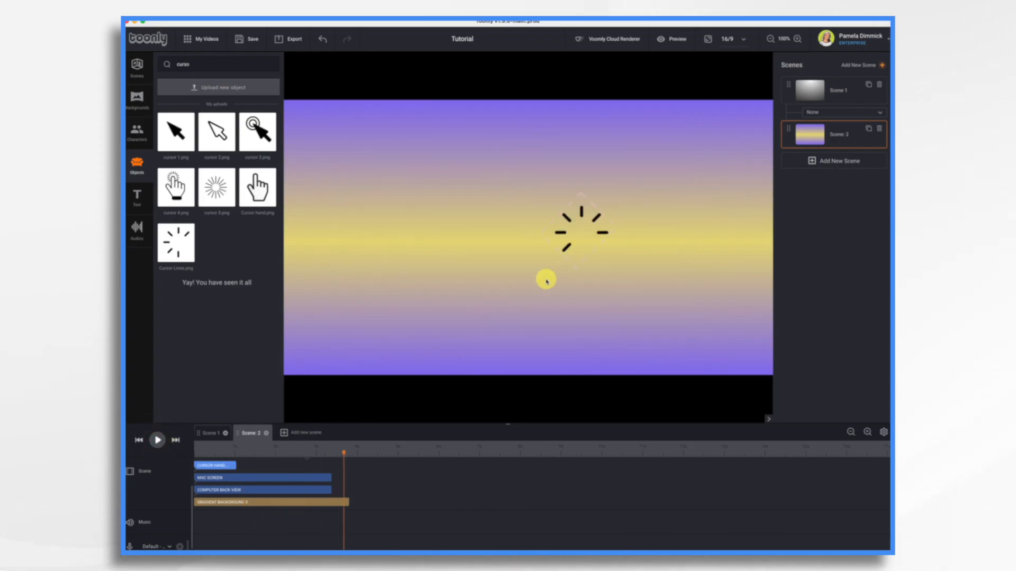
pyautogui.click(548, 278)
pyautogui.moveTo(328, 492); pyautogui.dragTo(263, 491)
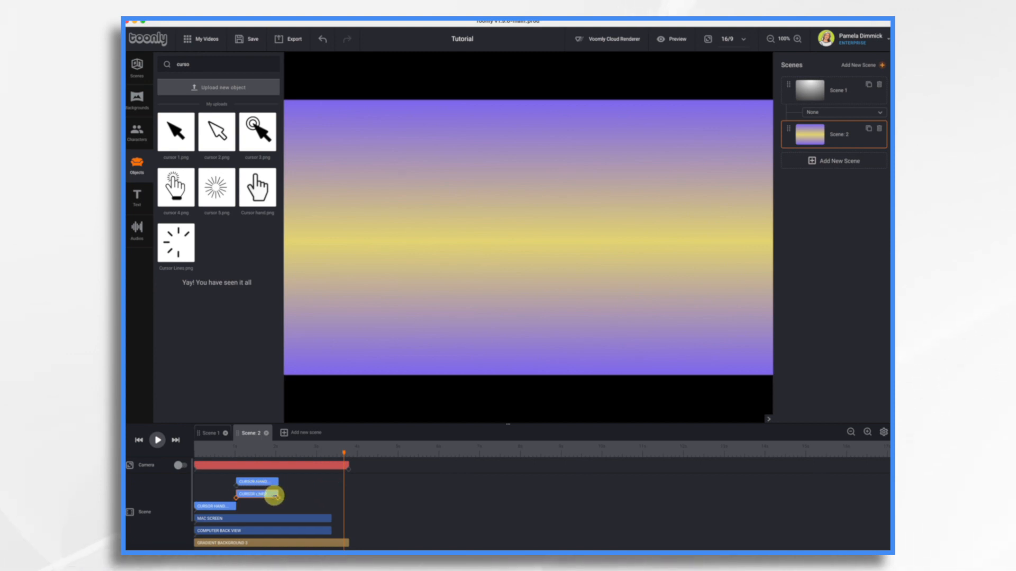
pyautogui.moveTo(278, 494); pyautogui.dragTo(254, 495)
# Play the scene from the beginning to check the timing of the click lines.
pyautogui.moveTo(344, 454); pyautogui.dragTo(191, 454)
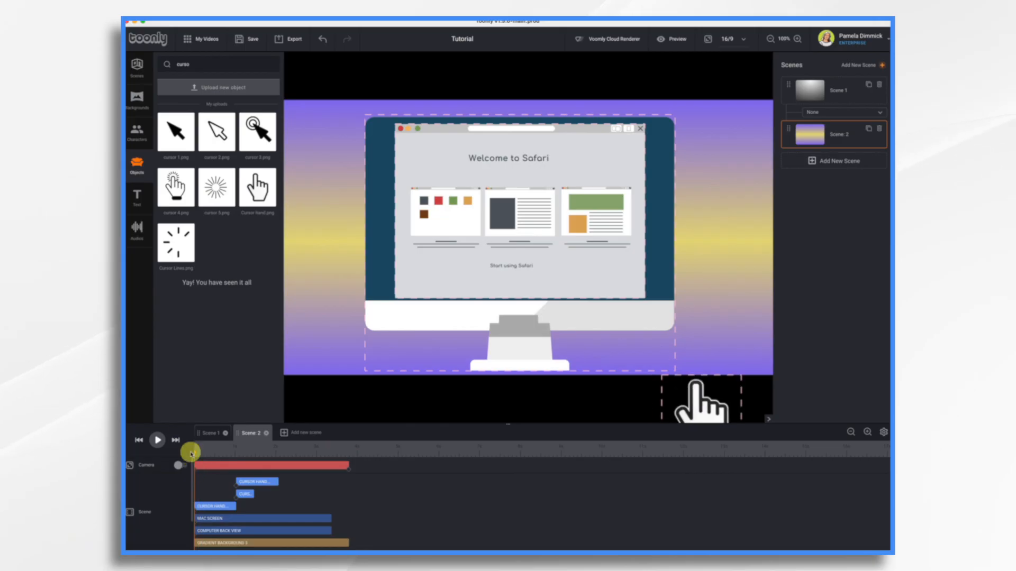
pyautogui.click(158, 443)
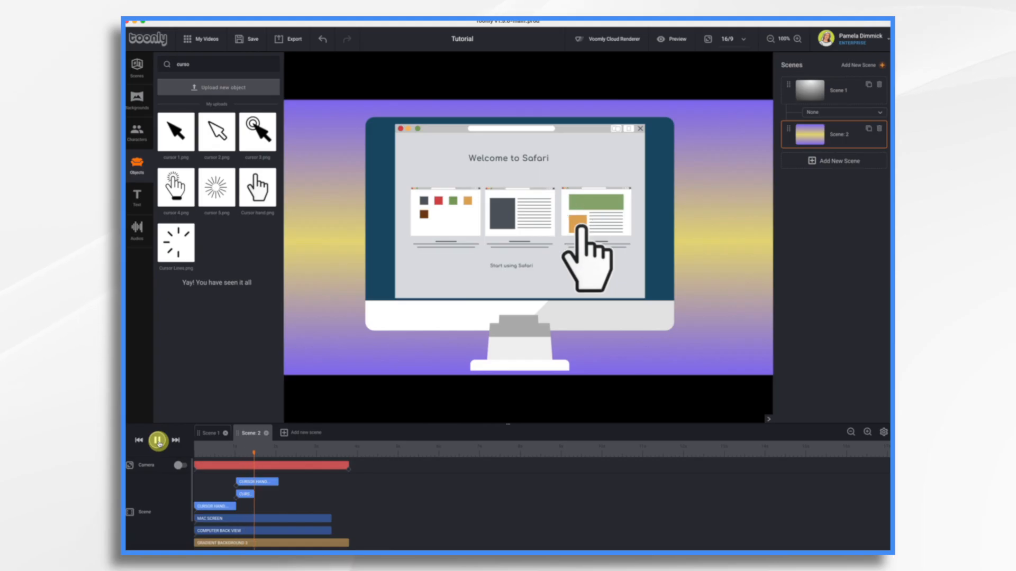
pyautogui.click(158, 443)
# Set the Out Effect of the duplicate hand cursor to Shrink and play back the click.
pyautogui.click(254, 482)
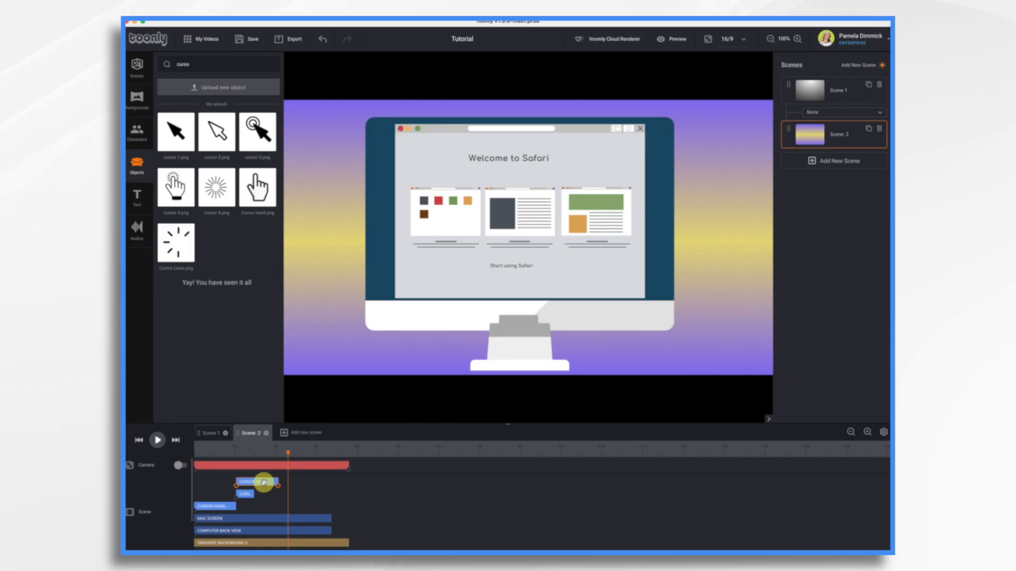
pyautogui.click(258, 449)
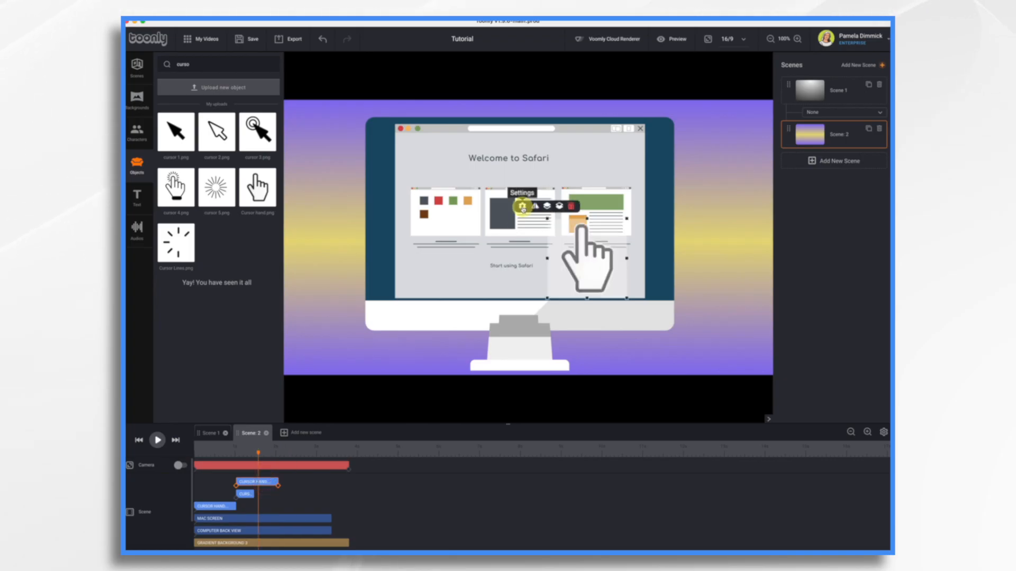
pyautogui.click(523, 206)
pyautogui.click(473, 264)
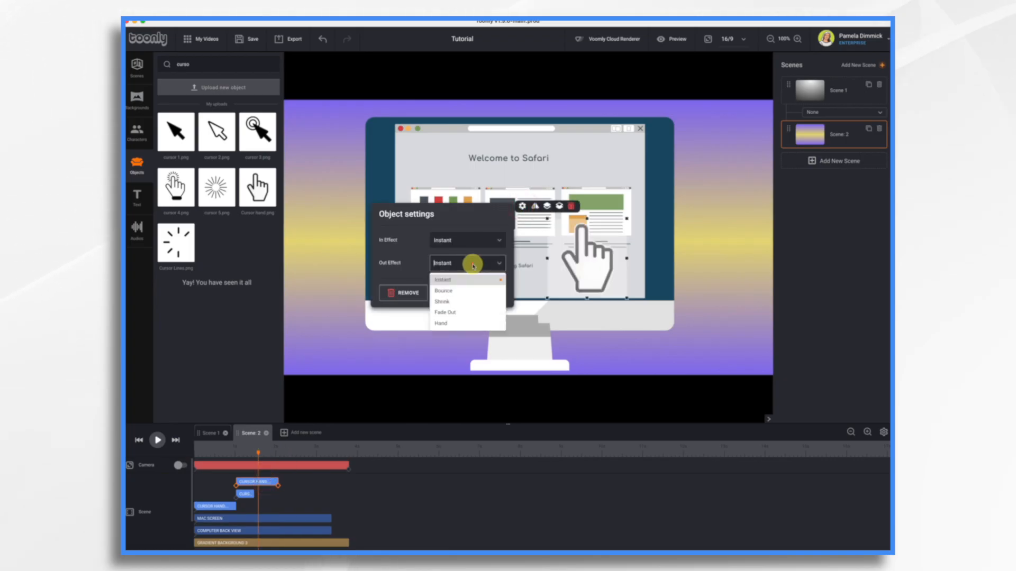
pyautogui.click(455, 302)
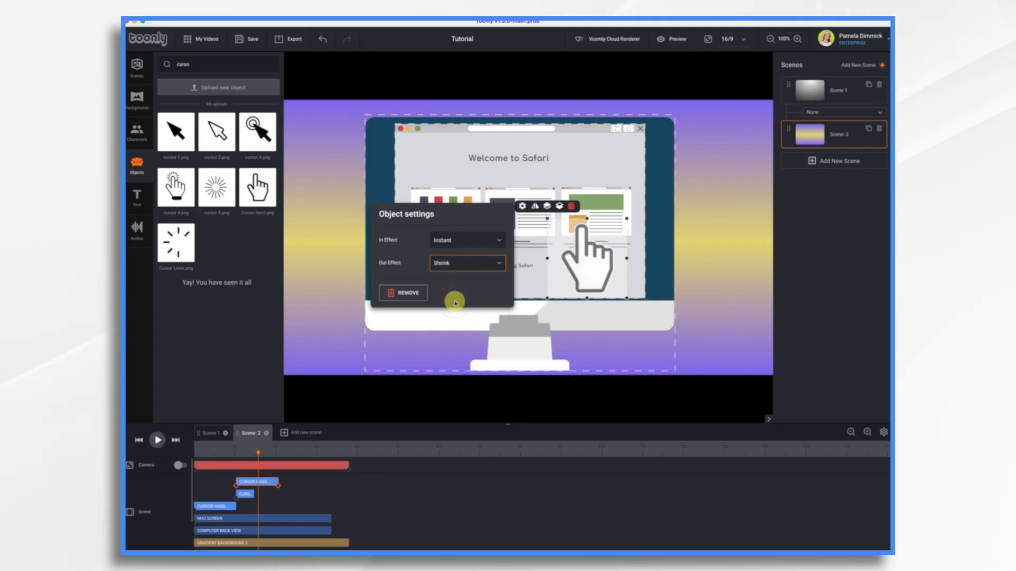
pyautogui.click(233, 450)
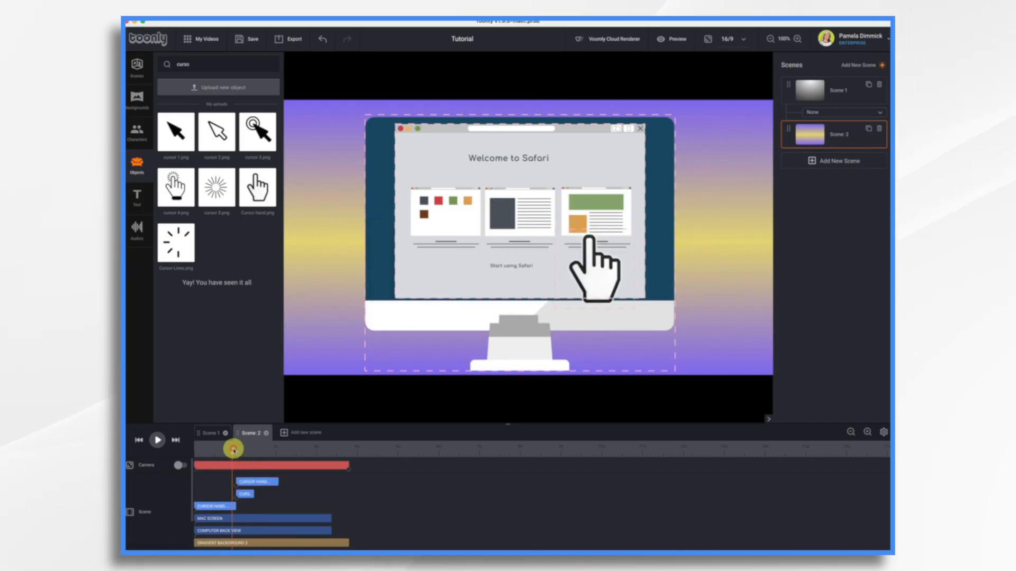
pyautogui.click(159, 441)
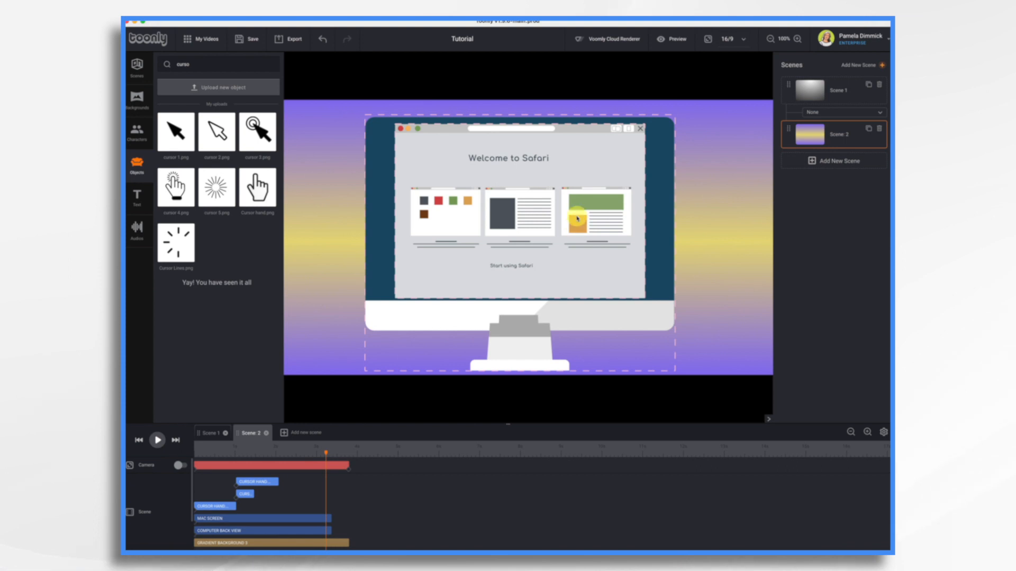
# Search the object library for "web" and place the Internet Search object centered over the web page on the computer.
pyautogui.click(191, 62)
pyautogui.doubleClick(193, 64)
pyautogui.write('web')
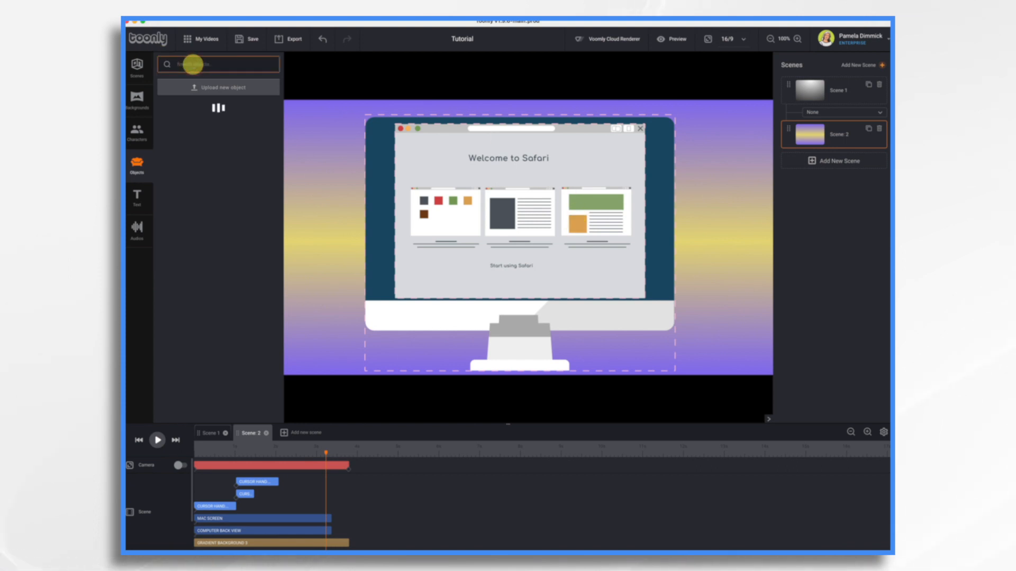
pyautogui.scroll(-3, 238, 249)
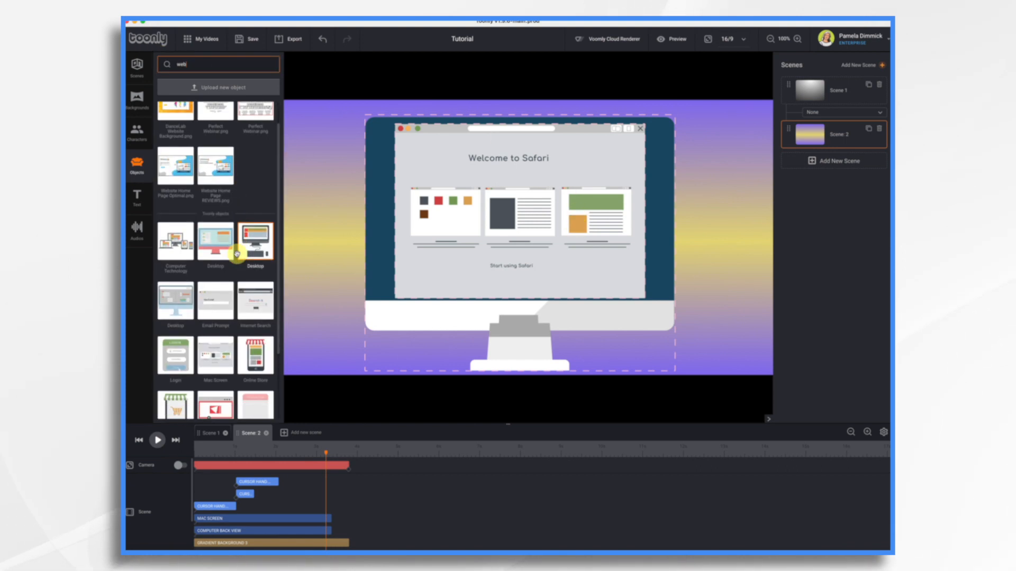
pyautogui.click(251, 213)
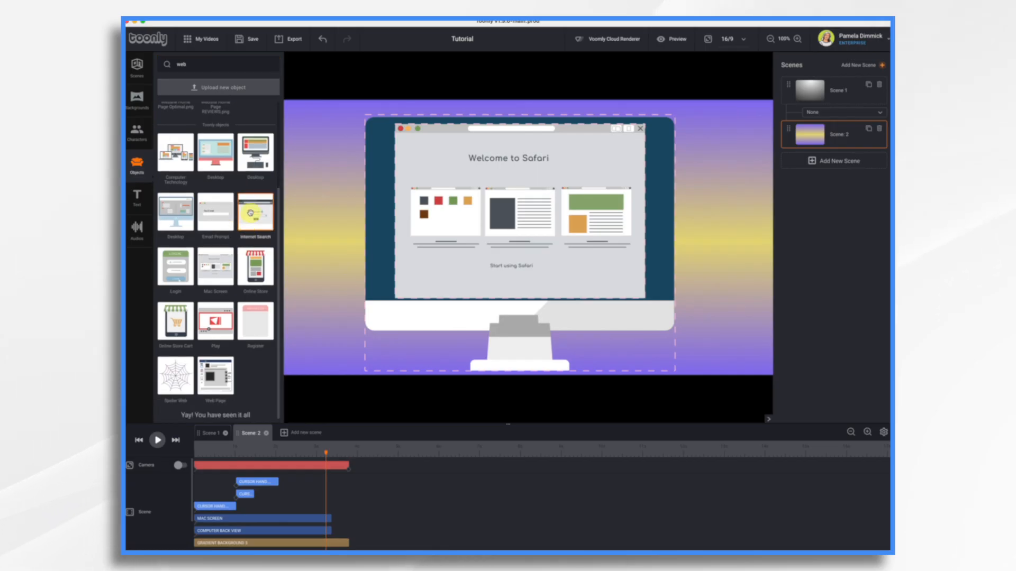
pyautogui.moveTo(250, 213); pyautogui.dragTo(662, 308)
pyautogui.moveTo(586, 246); pyautogui.dragTo(533, 214)
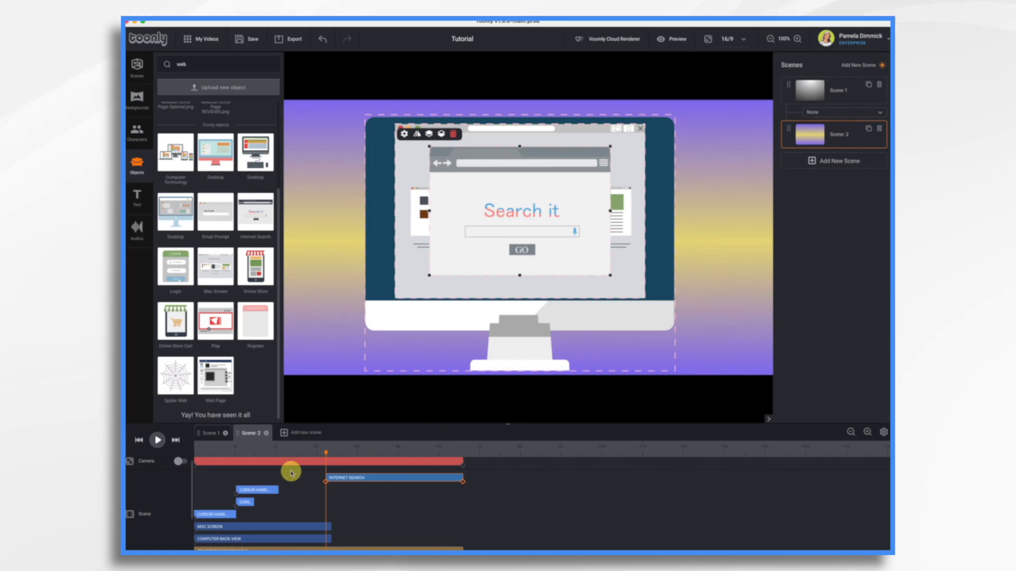
# Move the Internet Search clip to start midway through the duplicate hand clip and play back the transition.
pyautogui.moveTo(345, 478); pyautogui.dragTo(278, 476)
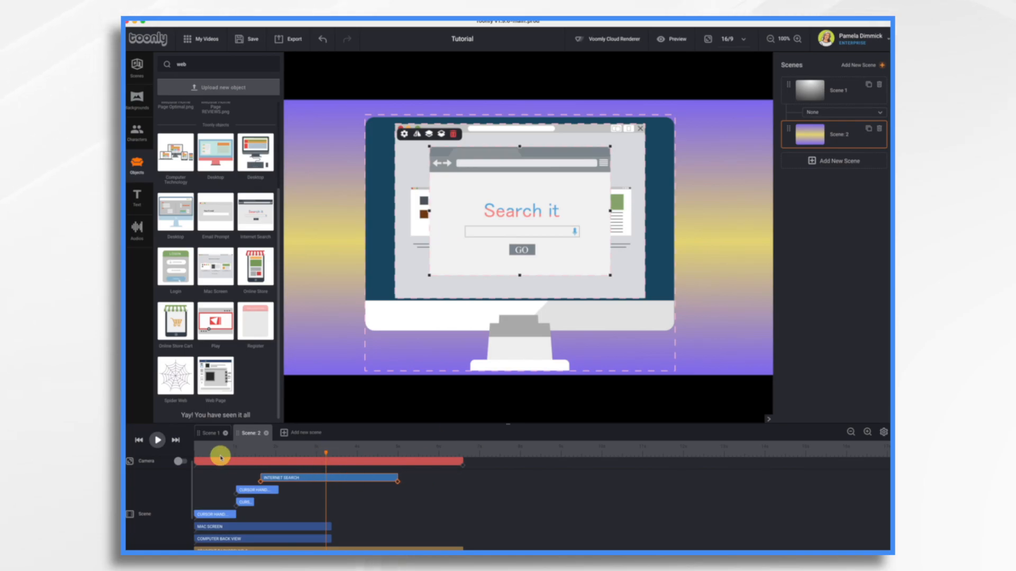
pyautogui.click(224, 452)
pyautogui.click(157, 441)
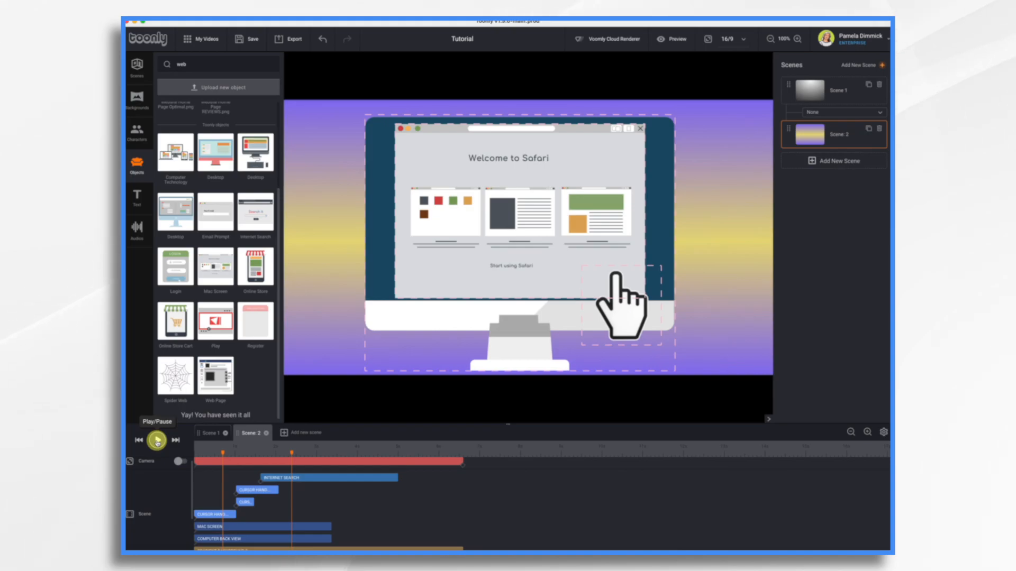
pyautogui.click(157, 441)
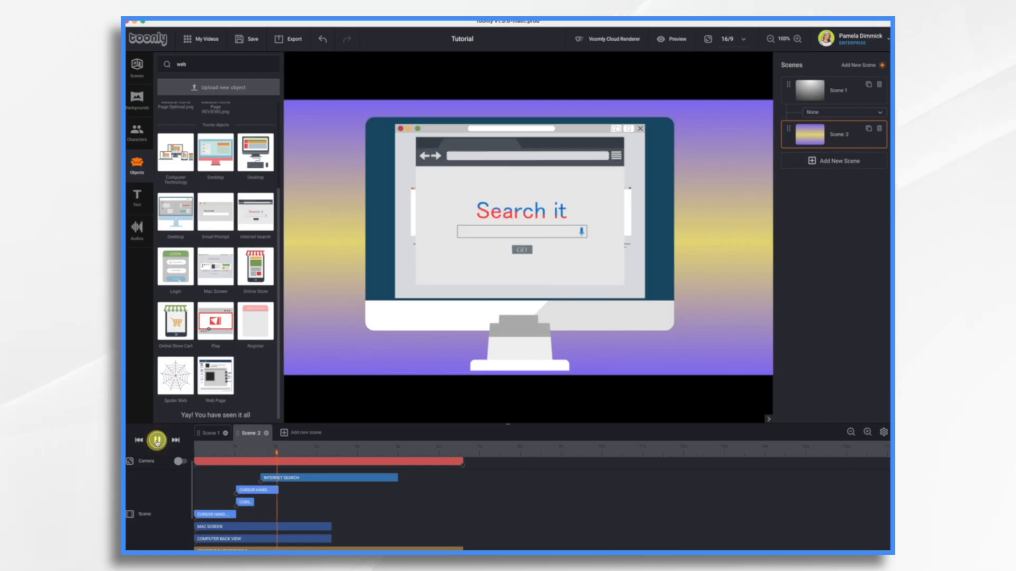
pyautogui.click(158, 441)
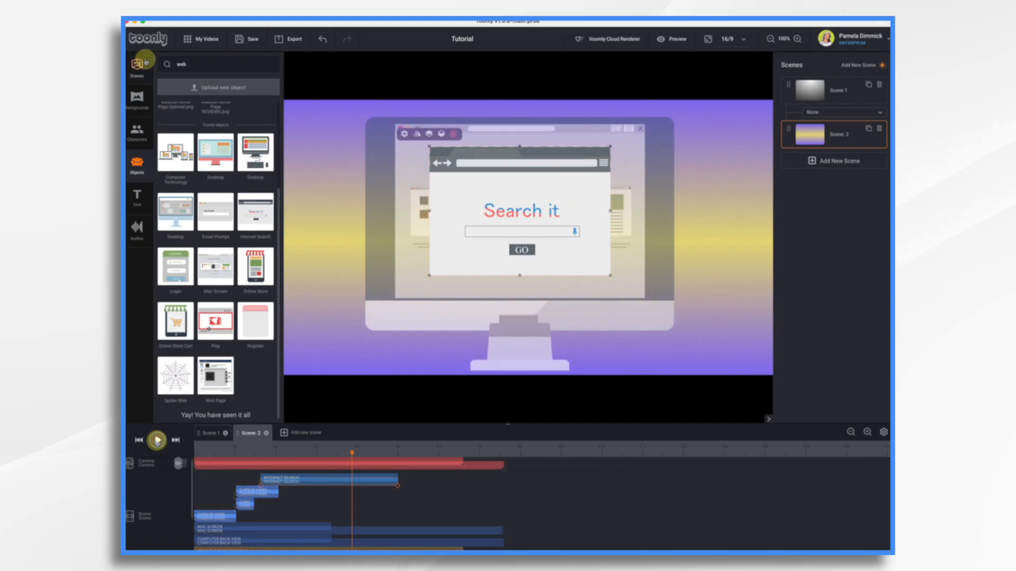
# Add a Joy text over the search box and set its content to "Cute Dog Pictures".
pyautogui.click(136, 197)
pyautogui.moveTo(177, 119); pyautogui.dragTo(508, 233)
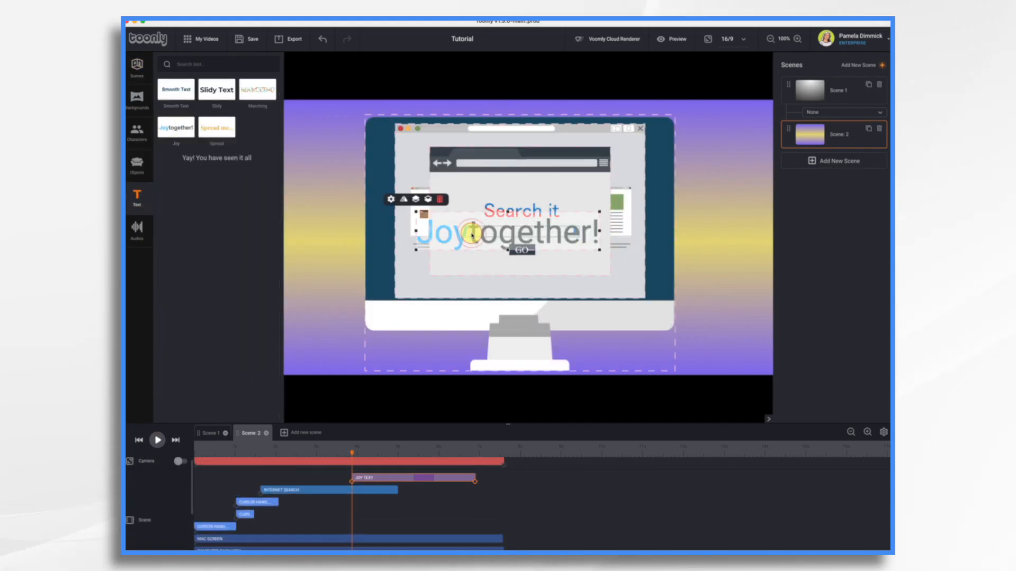
pyautogui.click(390, 199)
pyautogui.tripleClick(293, 240)
pyautogui.write('Cute Dog Pictures')
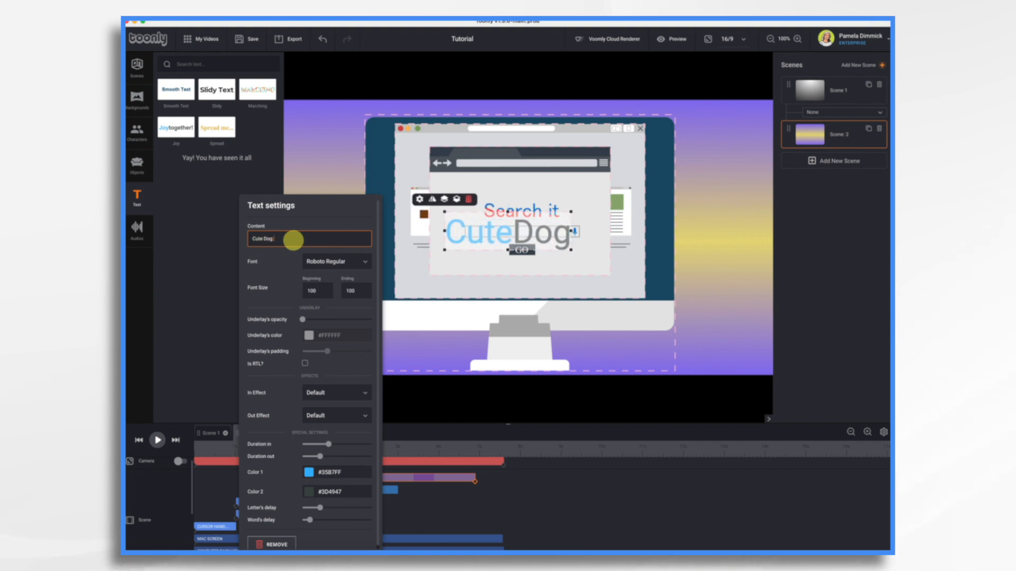
# Shrink the "Cute Dog Pictures" text to fit inside the search box and move its clip to start shortly after the Internet Search clip.
pyautogui.click(491, 316)
pyautogui.click(479, 228)
pyautogui.moveTo(385, 249); pyautogui.dragTo(524, 232)
pyautogui.moveTo(386, 478); pyautogui.dragTo(350, 480)
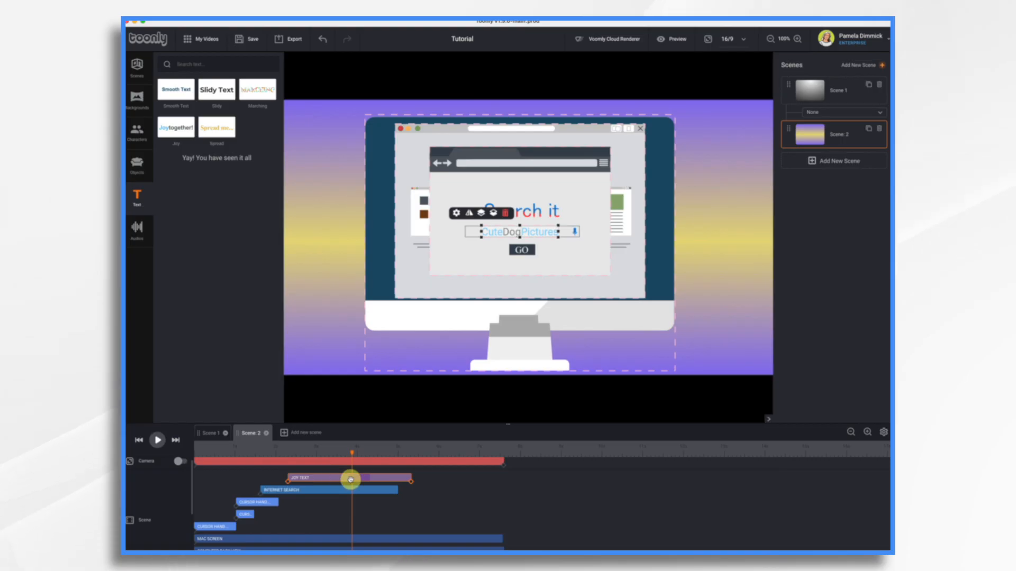
# Set the Joy text's Duration out to 0 and play back the scene from the hand cursor's click onward.
pyautogui.click(456, 213)
pyautogui.moveTo(385, 471); pyautogui.dragTo(367, 470)
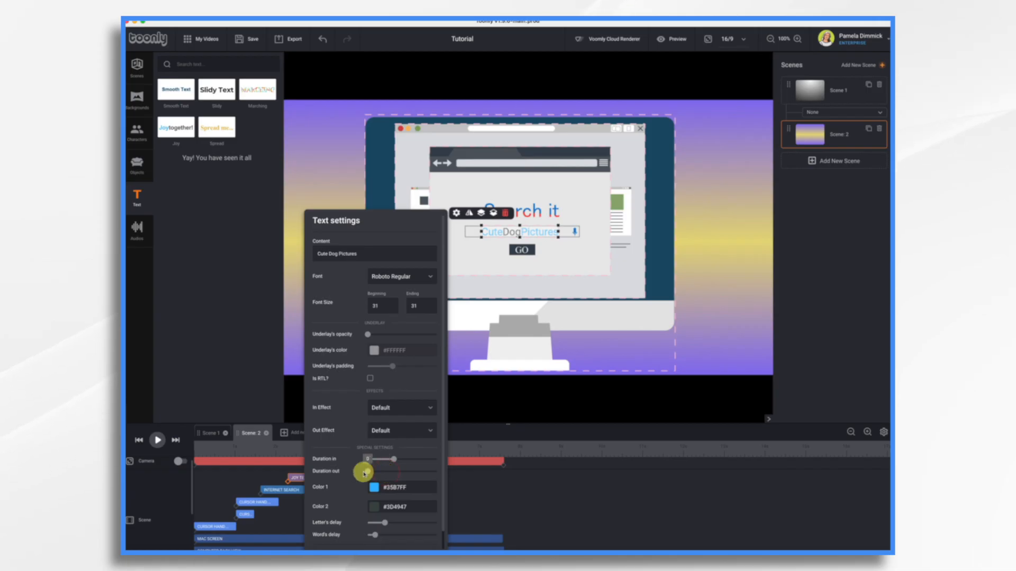
pyautogui.click(333, 170)
pyautogui.click(249, 454)
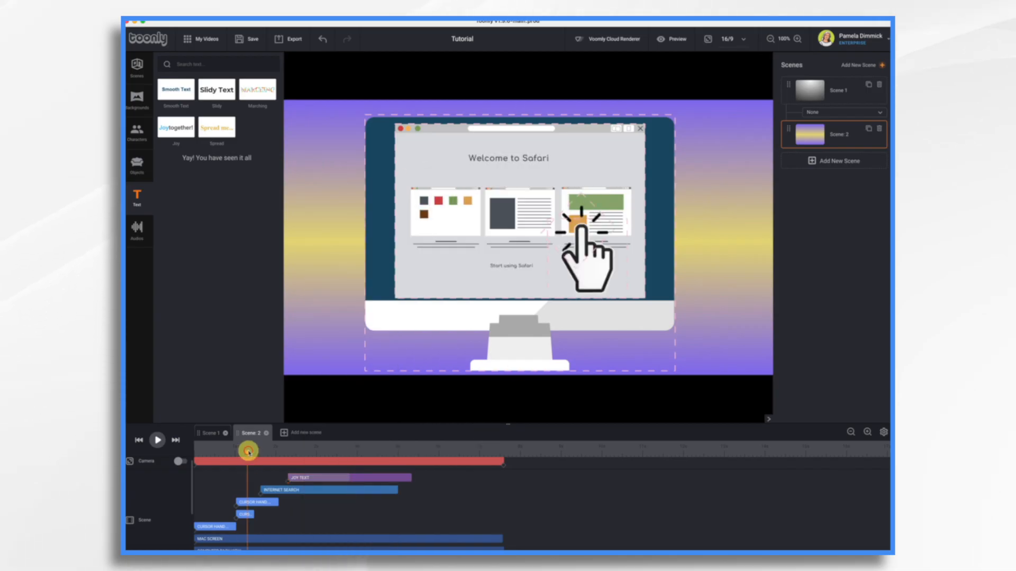
pyautogui.click(156, 440)
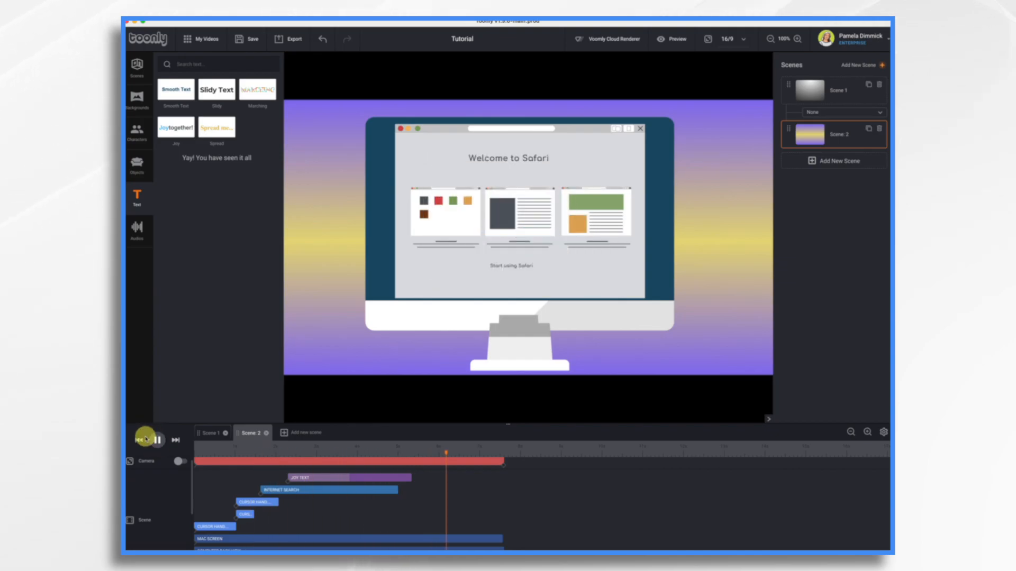
pyautogui.click(155, 441)
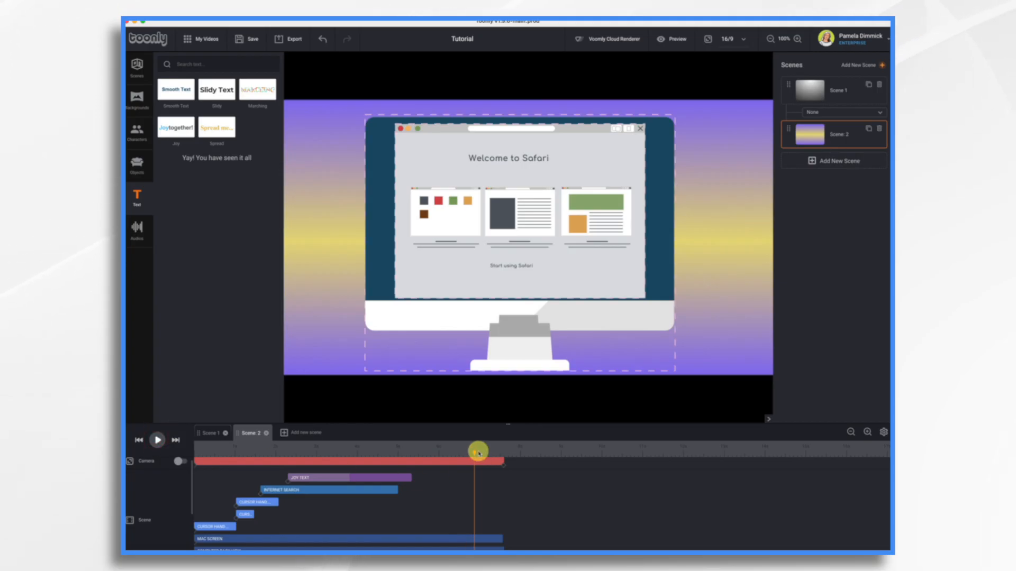
# Shorten the Joy text clip to end with the Internet Search clip and move the playhead to just before 4 seconds.
pyautogui.moveTo(411, 479); pyautogui.dragTo(395, 478)
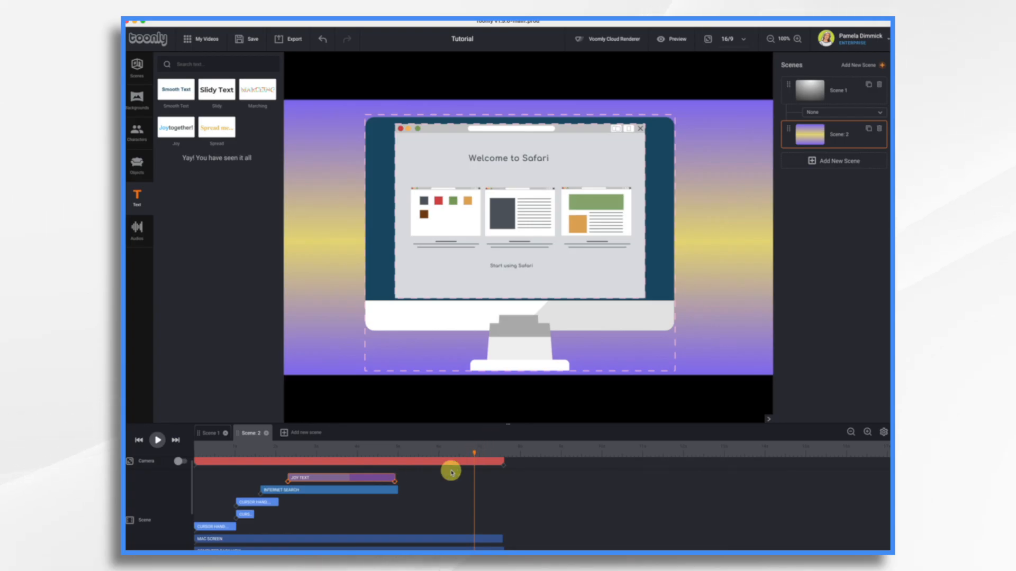
pyautogui.scroll(1, 451, 472)
pyautogui.moveTo(475, 453); pyautogui.dragTo(355, 453)
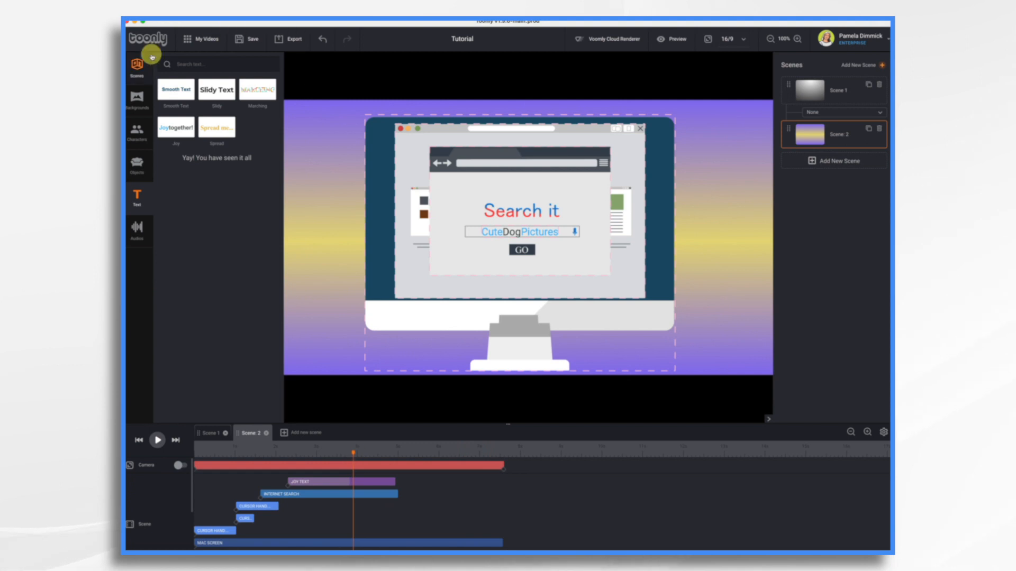
# Search the object library for "dog" and place the Dachshund centered over the search page.
pyautogui.click(137, 164)
pyautogui.click(202, 65)
pyautogui.write('web')
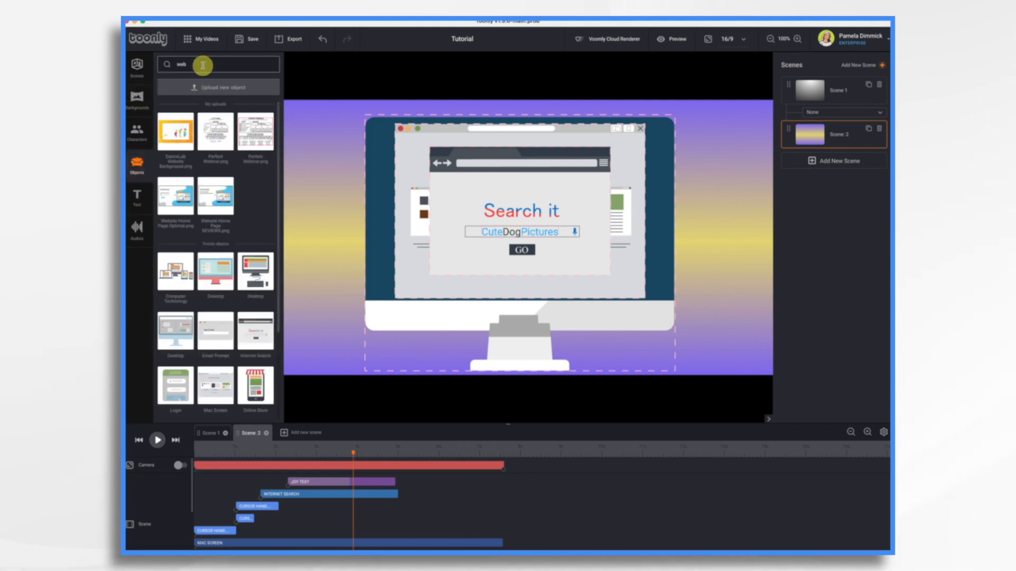
pyautogui.press('BackSpace')
pyautogui.press('BackSpace')
pyautogui.press('BackSpace')
pyautogui.write('dog')
pyautogui.scroll(-5, 216, 307)
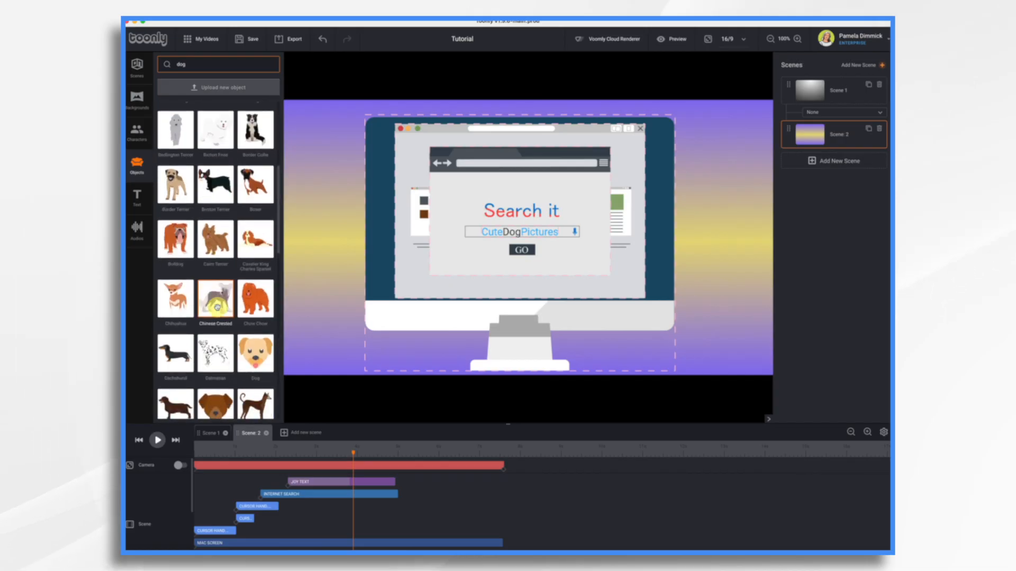
pyautogui.scroll(-2, 201, 309)
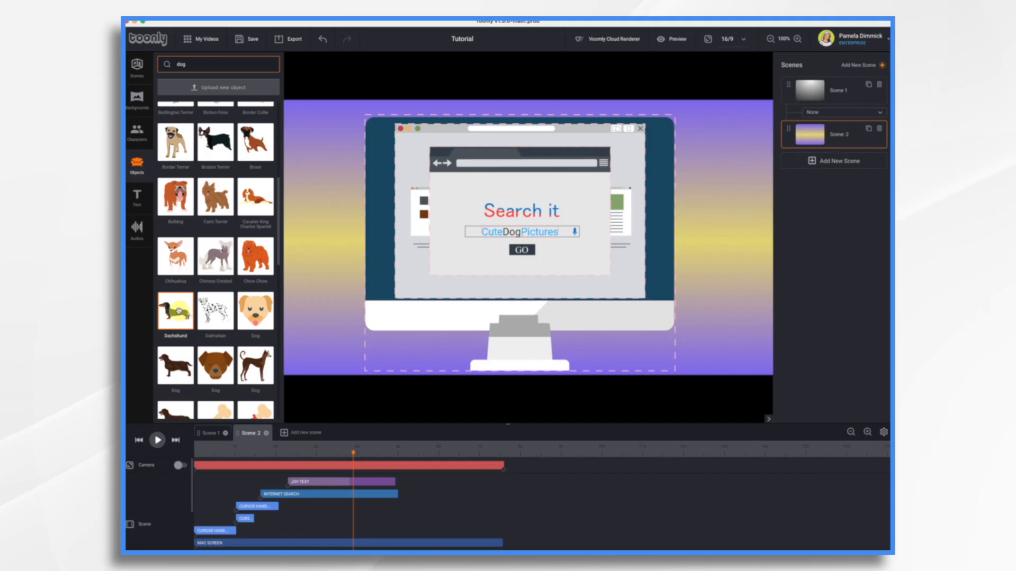
pyautogui.moveTo(177, 312); pyautogui.dragTo(372, 180)
pyautogui.click(502, 251)
pyautogui.moveTo(440, 228); pyautogui.dragTo(503, 234)
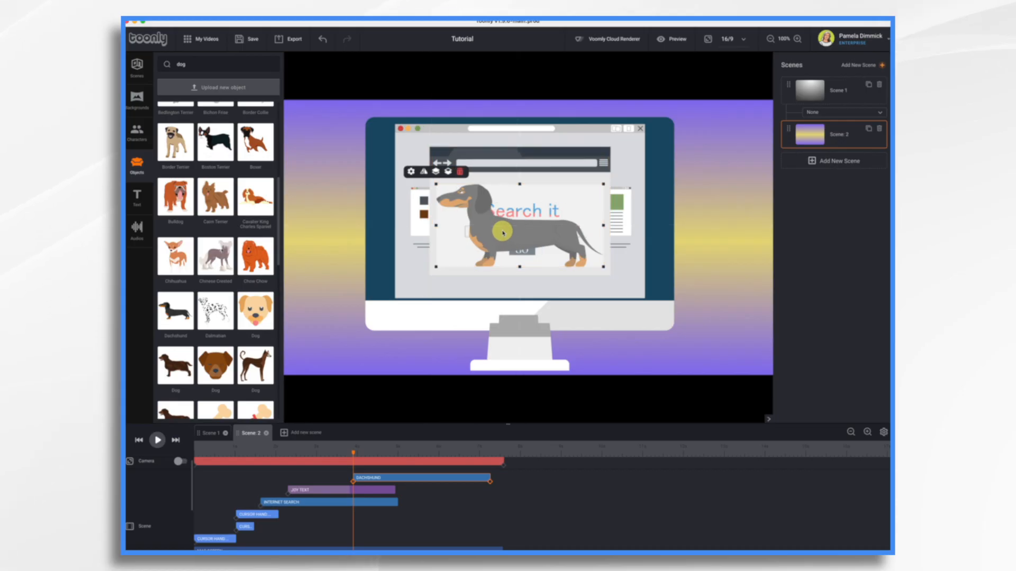
# Send the Dachshund back two layers, behind the Internet Search object, and change its Out Effect.
pyautogui.click(449, 172)
pyautogui.click(449, 172)
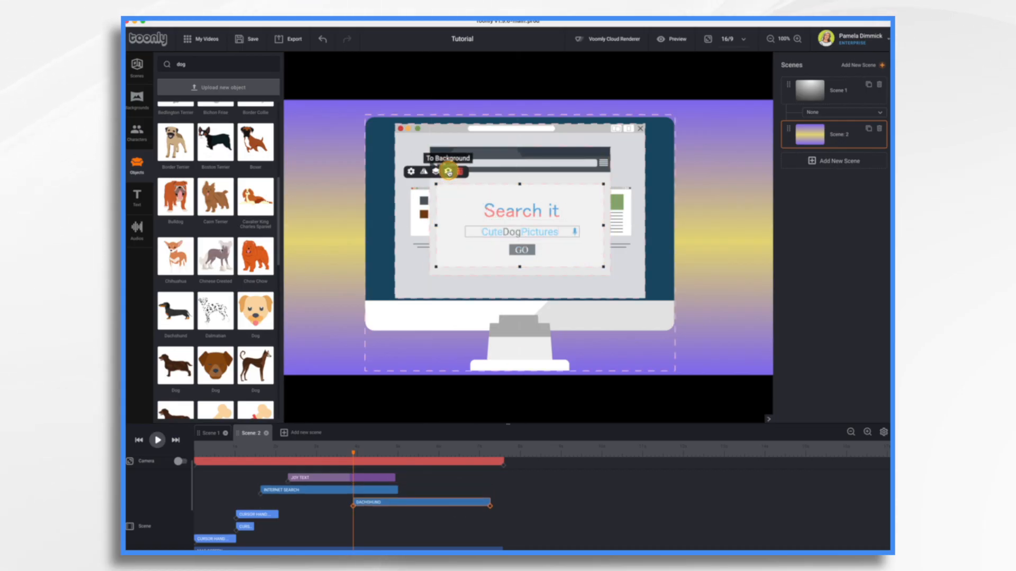
pyautogui.click(411, 171)
pyautogui.click(370, 224)
pyautogui.click(351, 243)
pyautogui.click(352, 240)
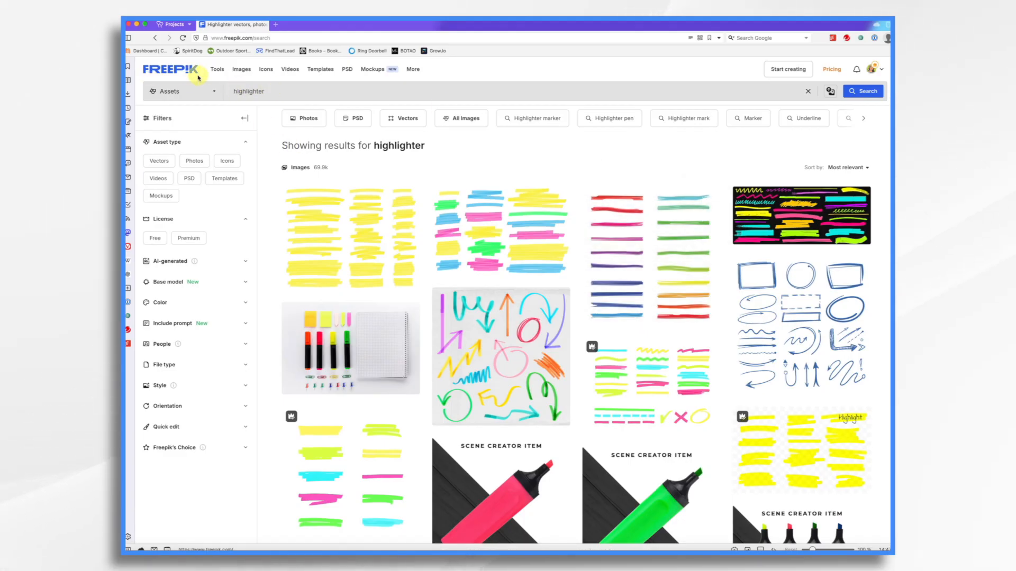
# Look through Freepik's highlighter images for a suitable set of marker strokes.
pyautogui.scroll(-1, 506, 205)
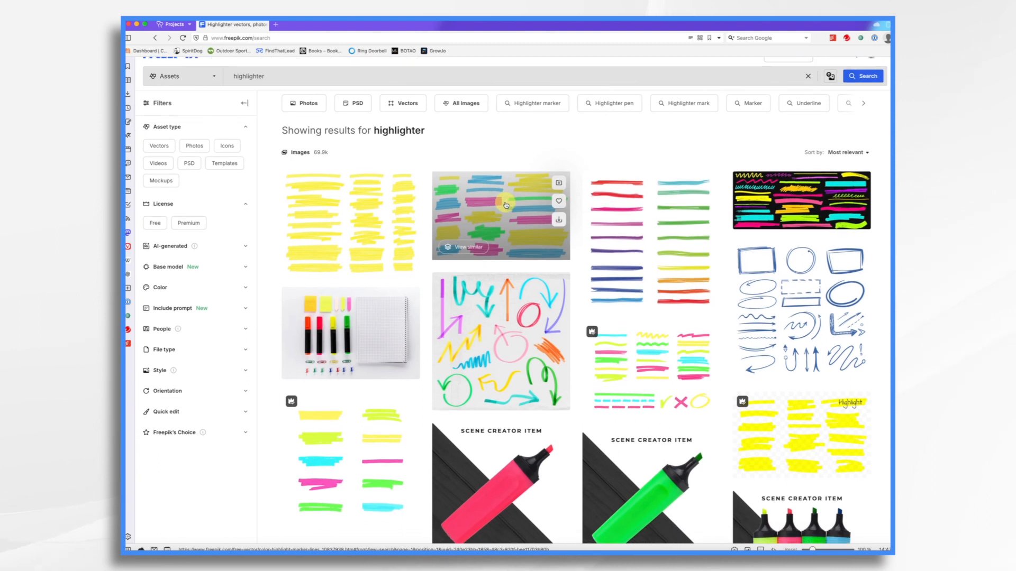
pyautogui.scroll(-3, 505, 205)
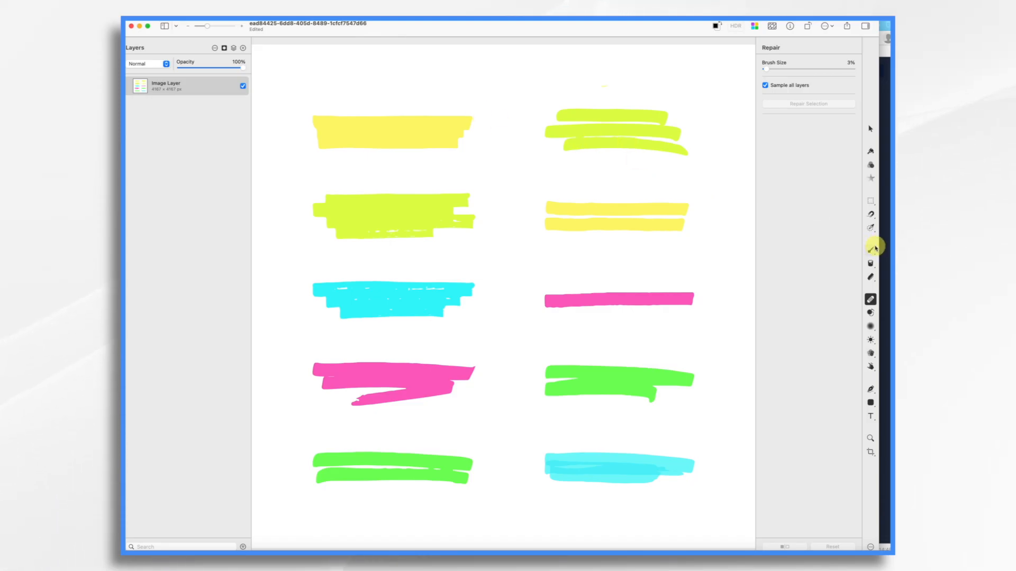
# In Pixelmator Pro, select the white background around the highlighter strokes with Color Selection and delete it.
pyautogui.click(871, 228)
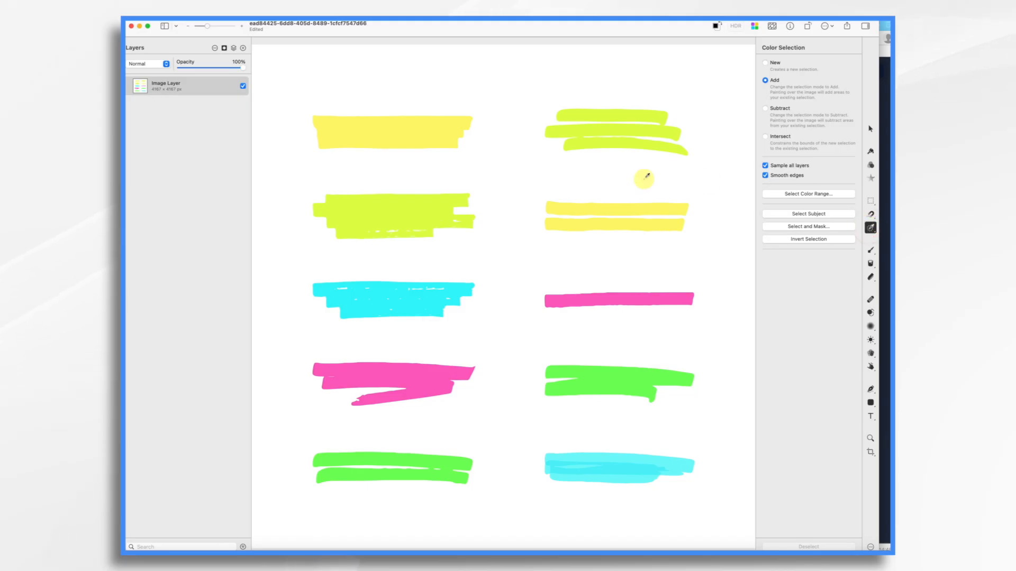
pyautogui.moveTo(531, 179); pyautogui.dragTo(539, 167)
pyautogui.press('Delete')
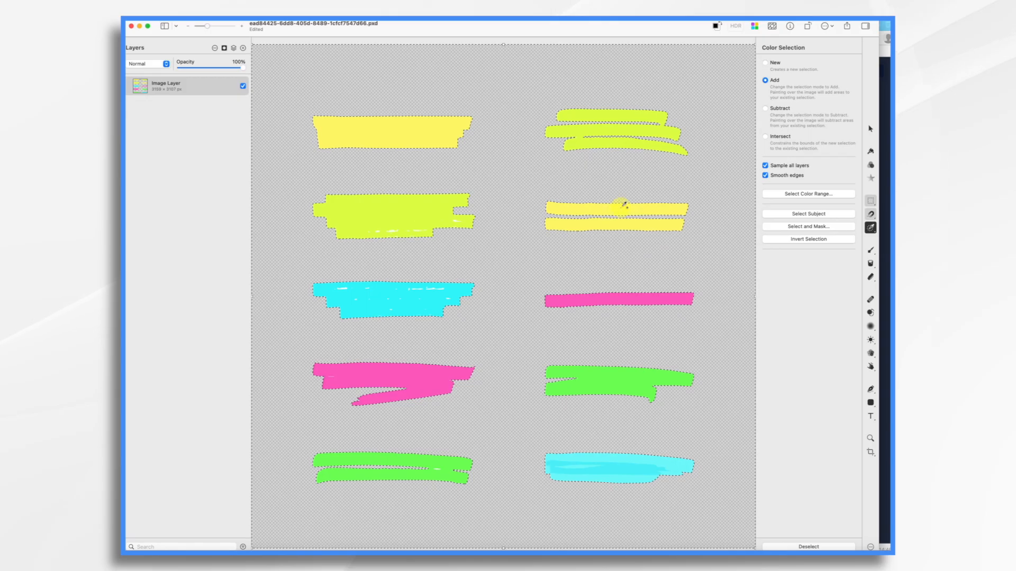
# Crop the image to the double yellow highlighter stroke at about 1550 × 693 px and reduce the stroke's opacity to about half.
pyautogui.click(870, 451)
pyautogui.moveTo(507, 533); pyautogui.dragTo(548, 257)
pyautogui.moveTo(502, 53); pyautogui.dragTo(510, 176)
pyautogui.moveTo(261, 216); pyautogui.dragTo(524, 226)
pyautogui.moveTo(746, 216); pyautogui.dragTo(705, 216)
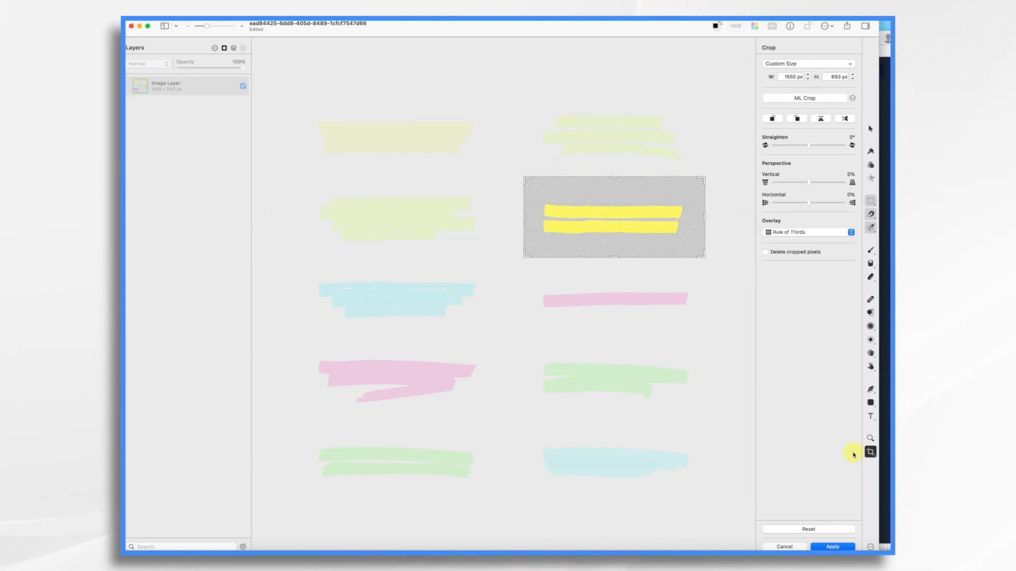
pyautogui.click(833, 547)
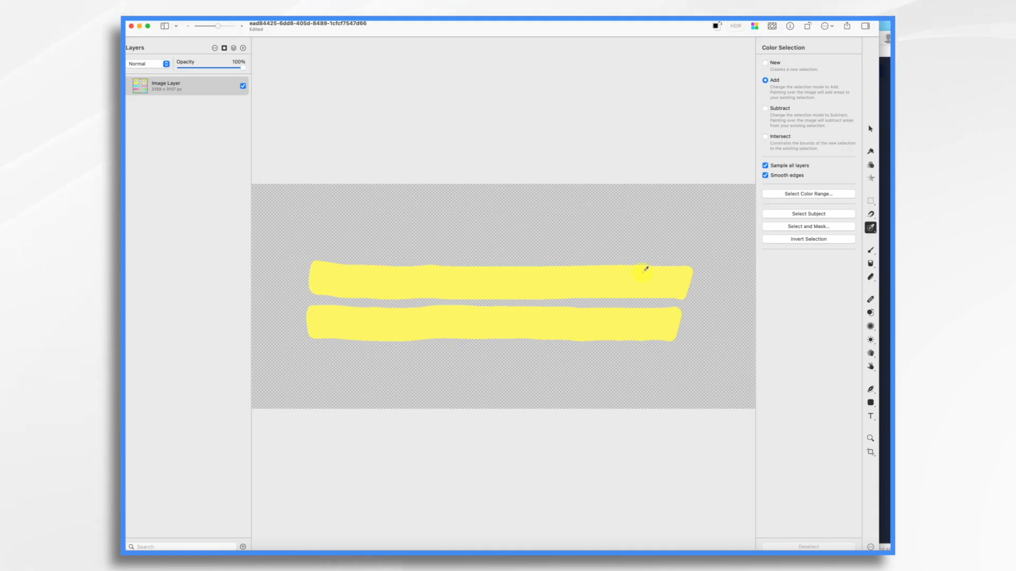
pyautogui.click(871, 153)
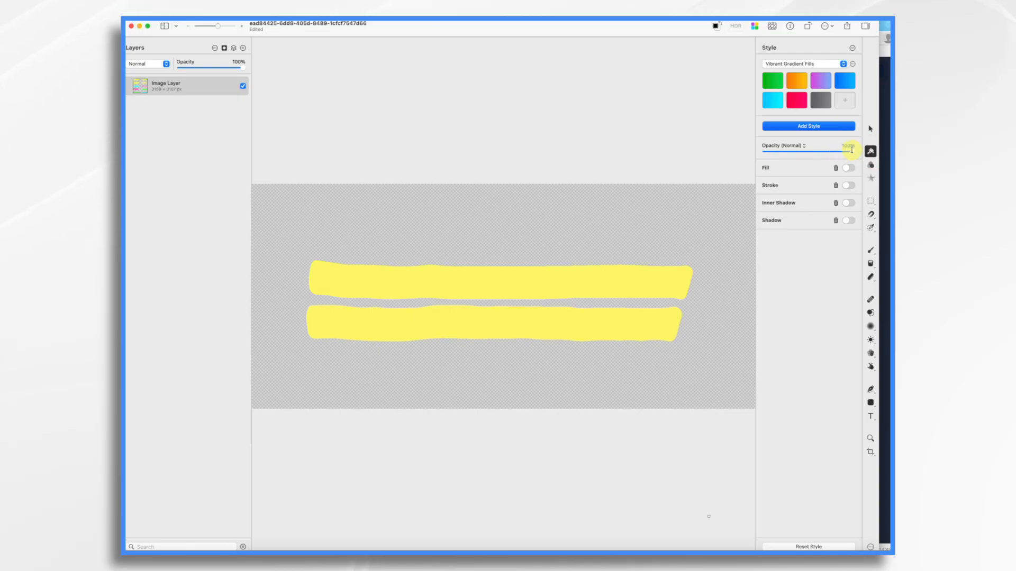
pyautogui.moveTo(852, 153)
pyautogui.mouseDown()
pyautogui.moveTo(773, 158)
pyautogui.moveTo(808, 157)
pyautogui.mouseUp()
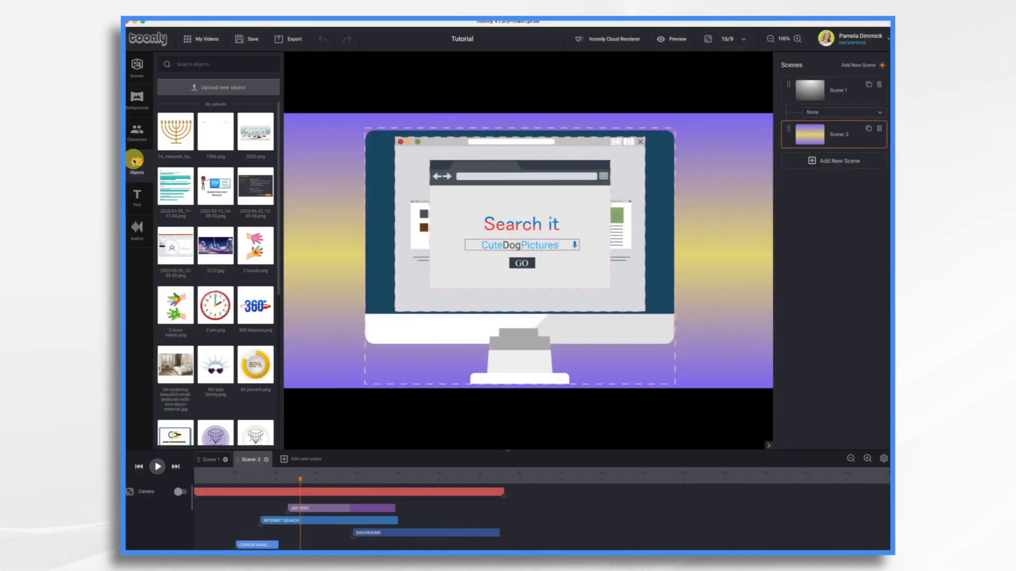
# In Toonly, open the upload window for a new object and close it again.
pyautogui.click(217, 90)
pyautogui.moveTo(586, 130); pyautogui.dragTo(508, 140)
pyautogui.click(543, 209)
pyautogui.click(574, 92)
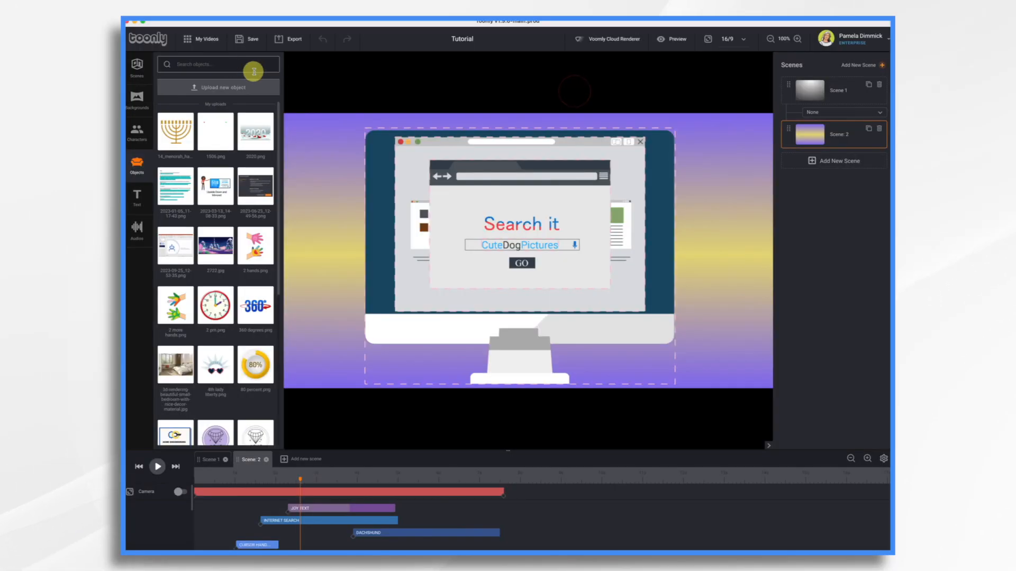
# Search the object library for "high", add highlighter.png to the scene and shrink it to about the width of the search page.
pyautogui.click(216, 64)
pyautogui.write('high')
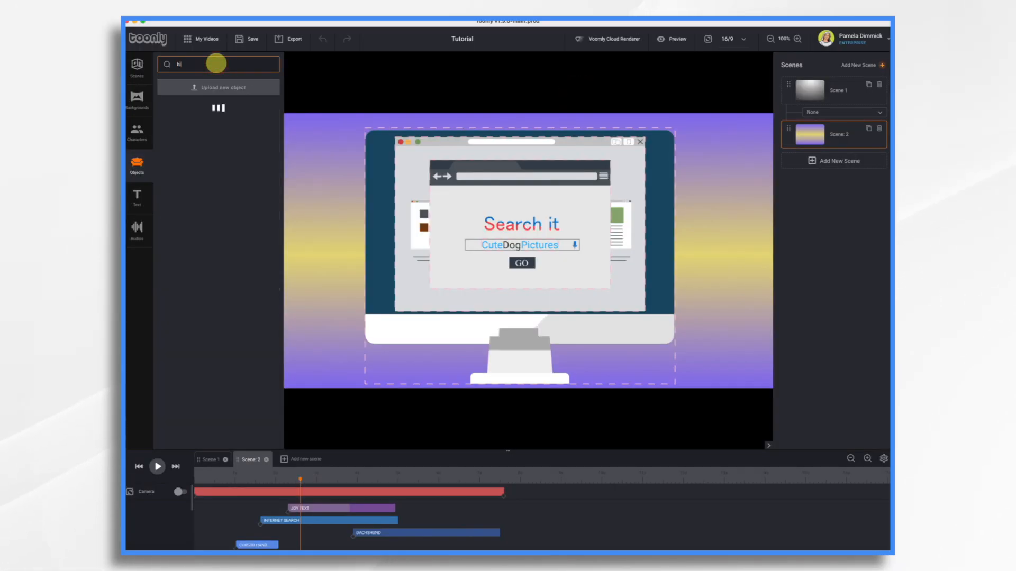
pyautogui.moveTo(217, 132); pyautogui.dragTo(492, 227)
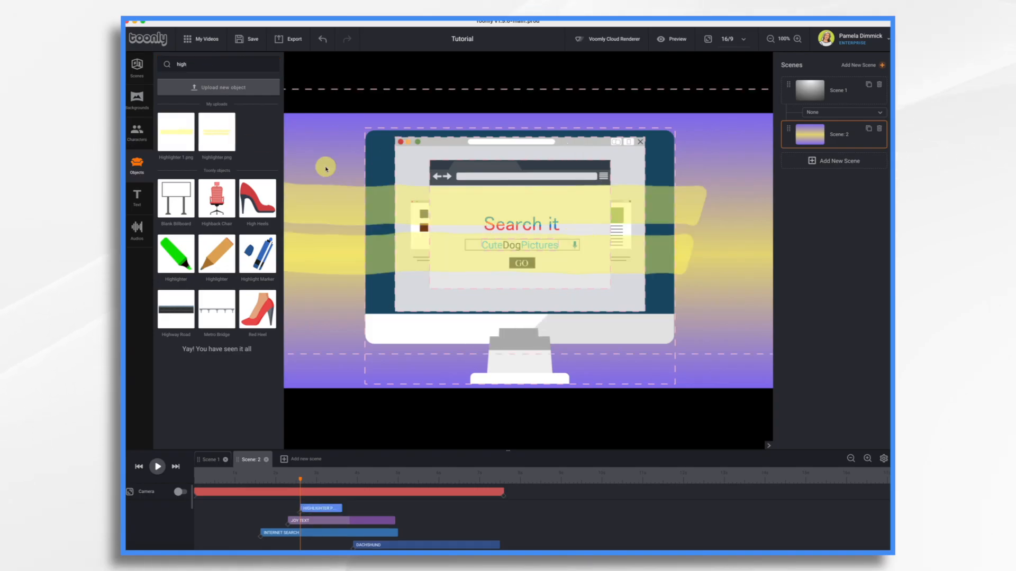
pyautogui.click(504, 105)
pyautogui.moveTo(483, 89); pyautogui.dragTo(483, 242)
pyautogui.moveTo(513, 306)
pyautogui.mouseDown()
pyautogui.moveTo(552, 262)
pyautogui.moveTo(469, 252)
pyautogui.mouseUp()
pyautogui.moveTo(346, 199); pyautogui.dragTo(431, 237)
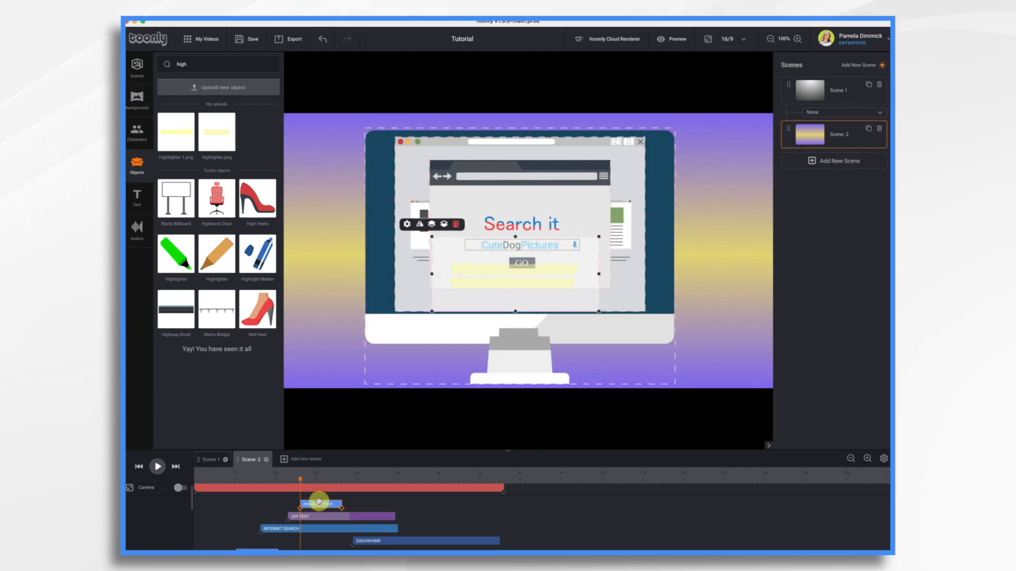
# Move the highlighter clip to the start of the scene and fit the highlighter over the text lines of the third page thumbnail.
pyautogui.moveTo(319, 502); pyautogui.dragTo(283, 501)
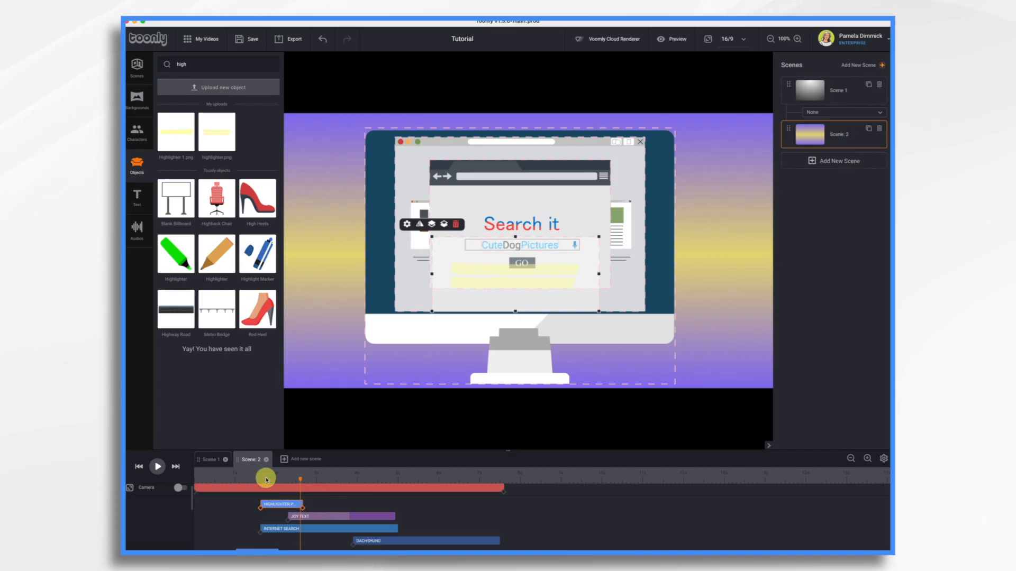
pyautogui.click(264, 481)
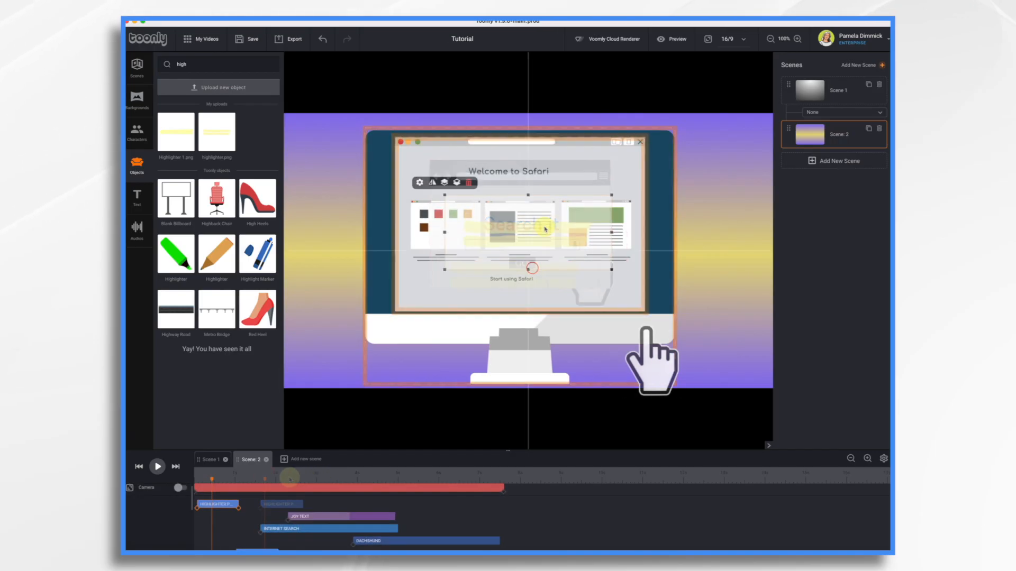
pyautogui.moveTo(545, 229); pyautogui.dragTo(572, 223)
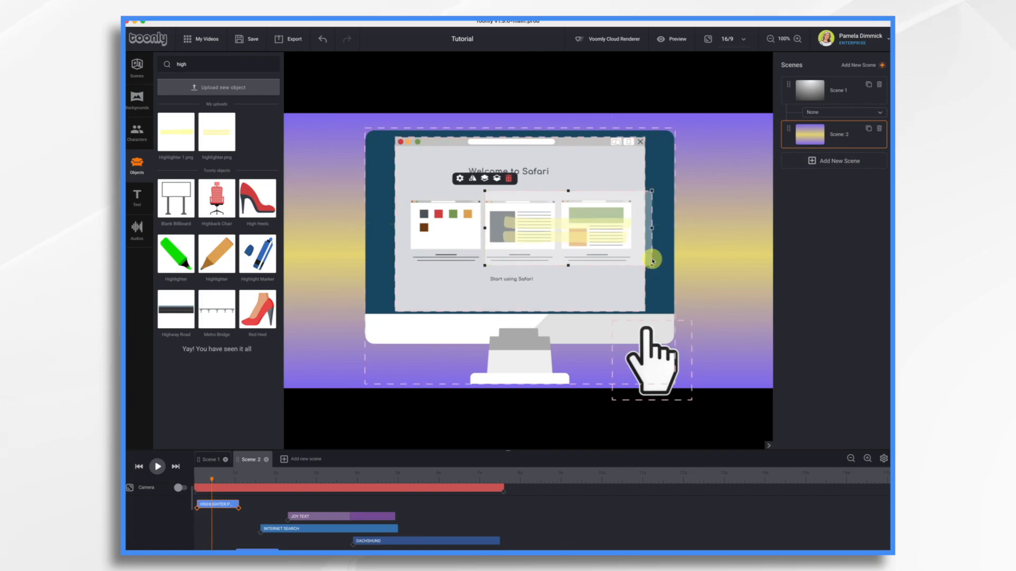
pyautogui.moveTo(649, 254)
pyautogui.mouseDown()
pyautogui.moveTo(531, 220)
pyautogui.moveTo(518, 205)
pyautogui.moveTo(627, 239)
pyautogui.moveTo(608, 235)
pyautogui.mouseUp()
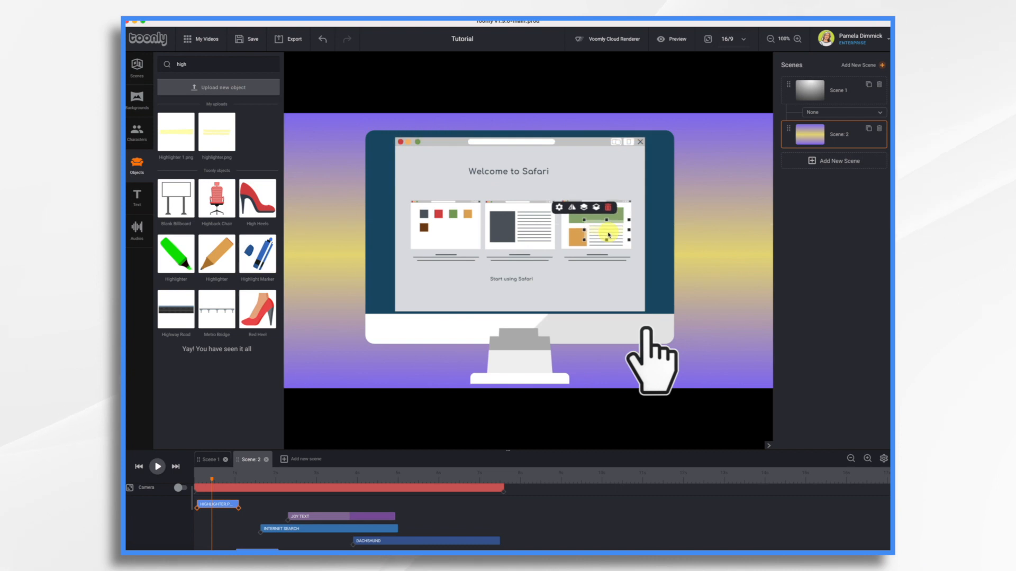
# Extend the highlighter clip to the end of the scene and set its In Effect to Fade In.
pyautogui.click(224, 504)
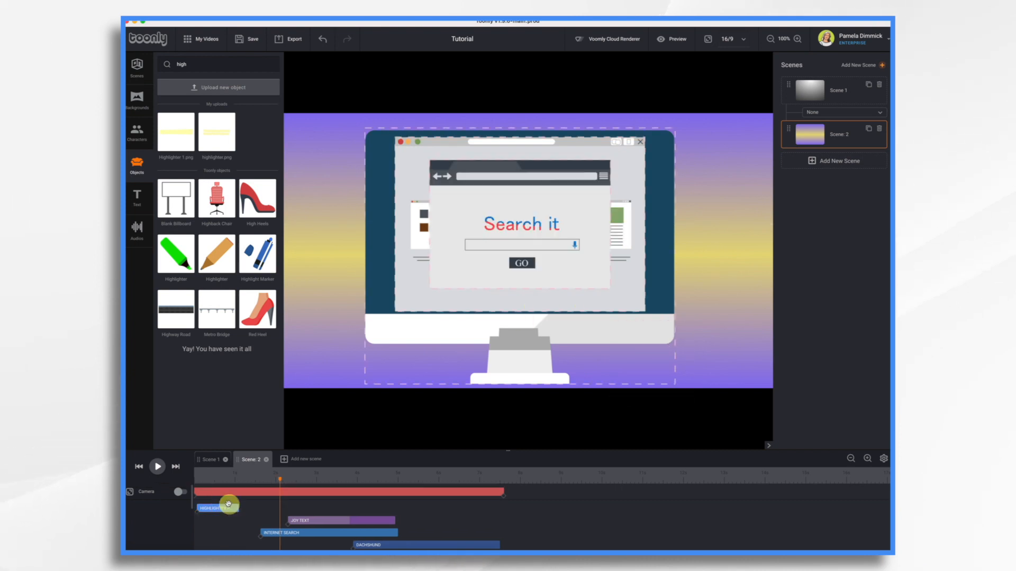
pyautogui.moveTo(237, 508); pyautogui.dragTo(502, 507)
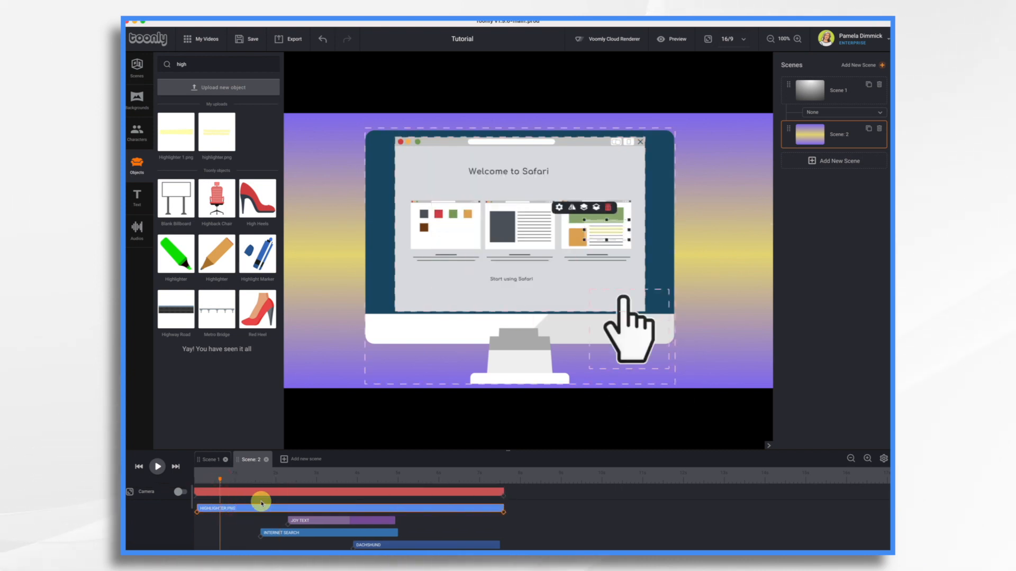
pyautogui.click(559, 207)
pyautogui.click(519, 263)
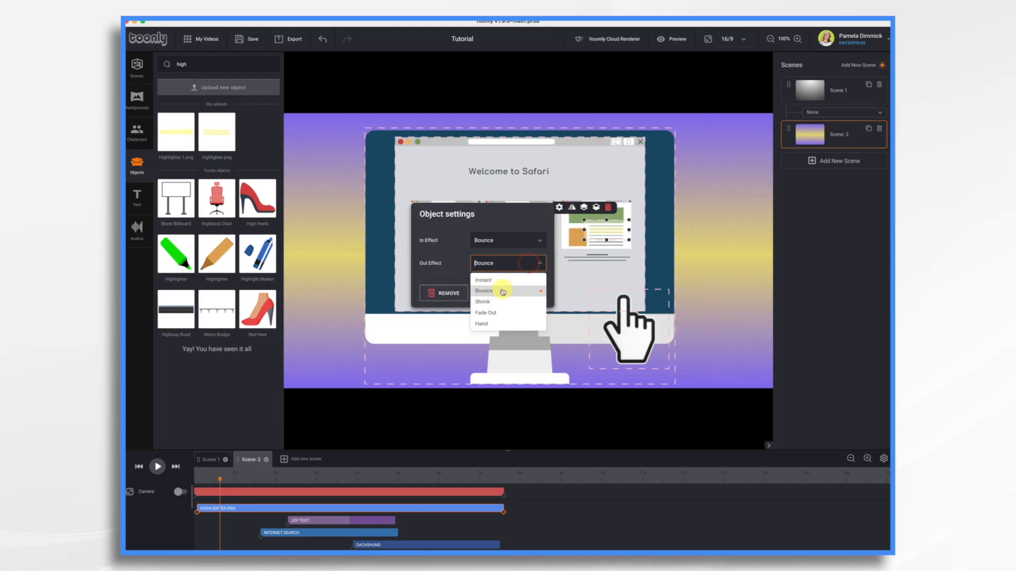
pyautogui.click(513, 241)
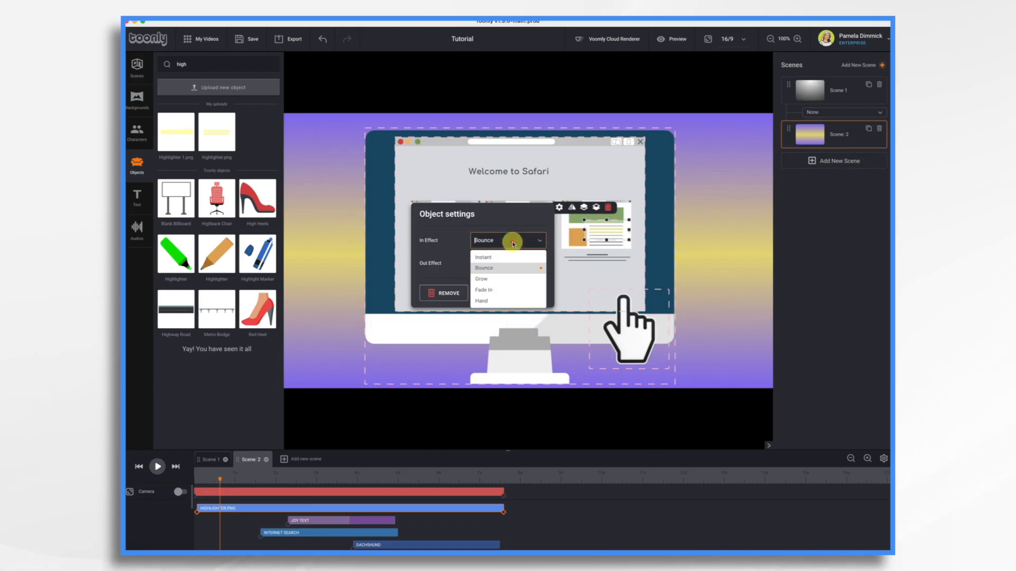
pyautogui.click(500, 291)
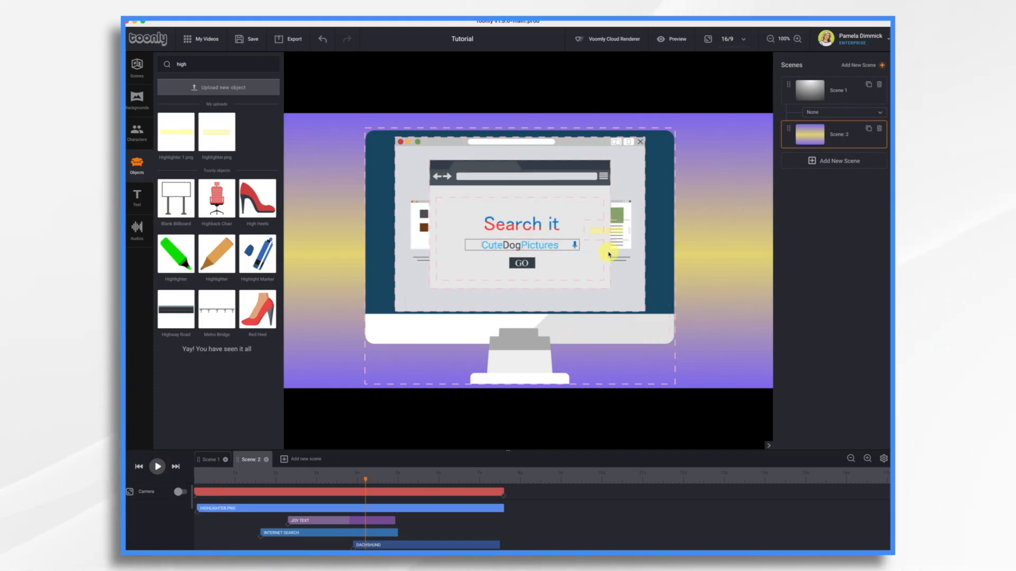
# Send the highlighter over the third page thumbnail back in the layer order until it sits behind the search page.
pyautogui.click(243, 509)
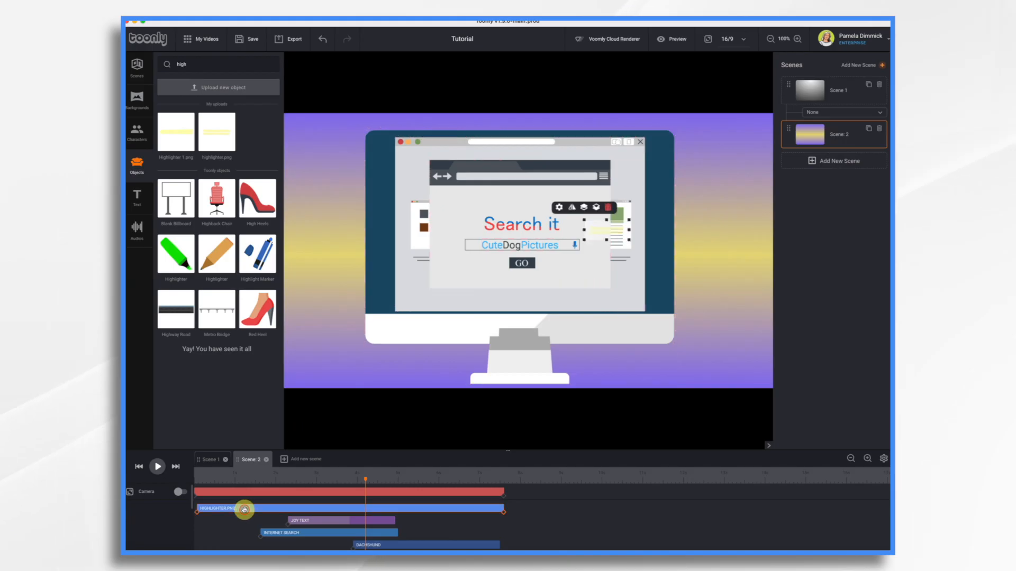
pyautogui.click(598, 208)
pyautogui.click(598, 207)
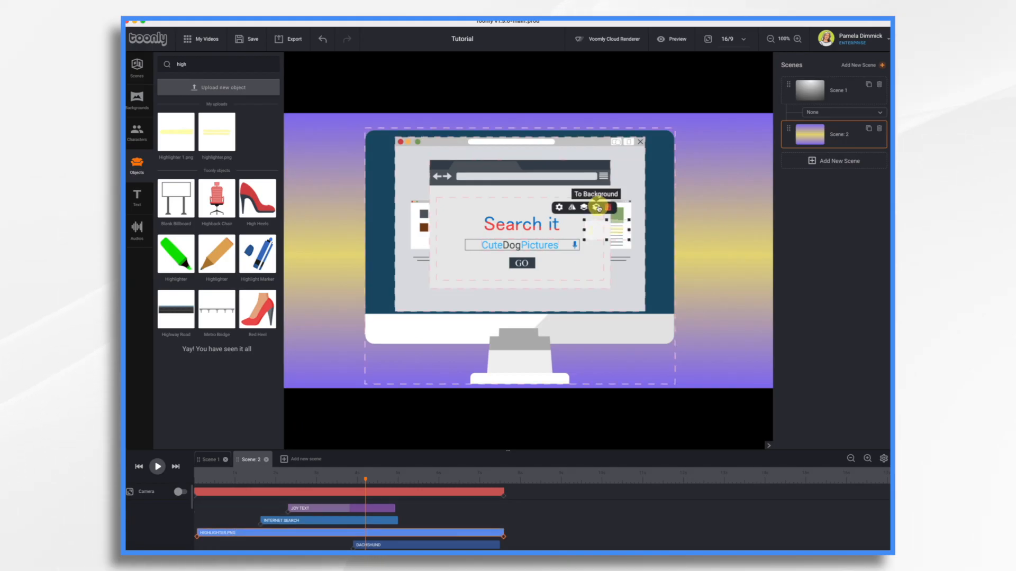
# Add Highlighter 1.png to the scene, shrink it to cover the "Welcome to Safari" heading and extend its clip to the scene's end.
pyautogui.moveTo(175, 137); pyautogui.dragTo(493, 168)
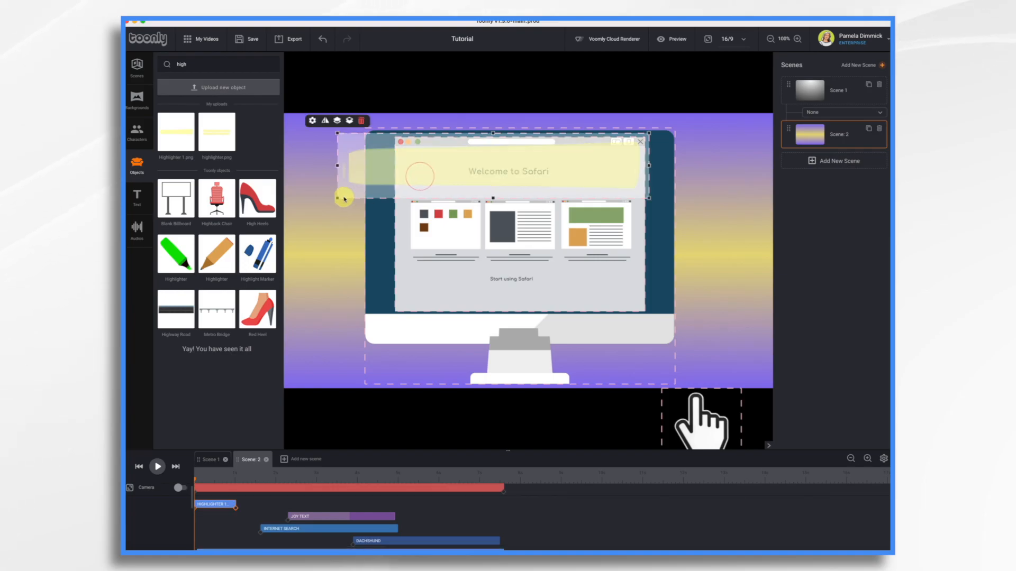
pyautogui.moveTo(339, 197)
pyautogui.mouseDown()
pyautogui.moveTo(668, 165)
pyautogui.moveTo(553, 178)
pyautogui.mouseUp()
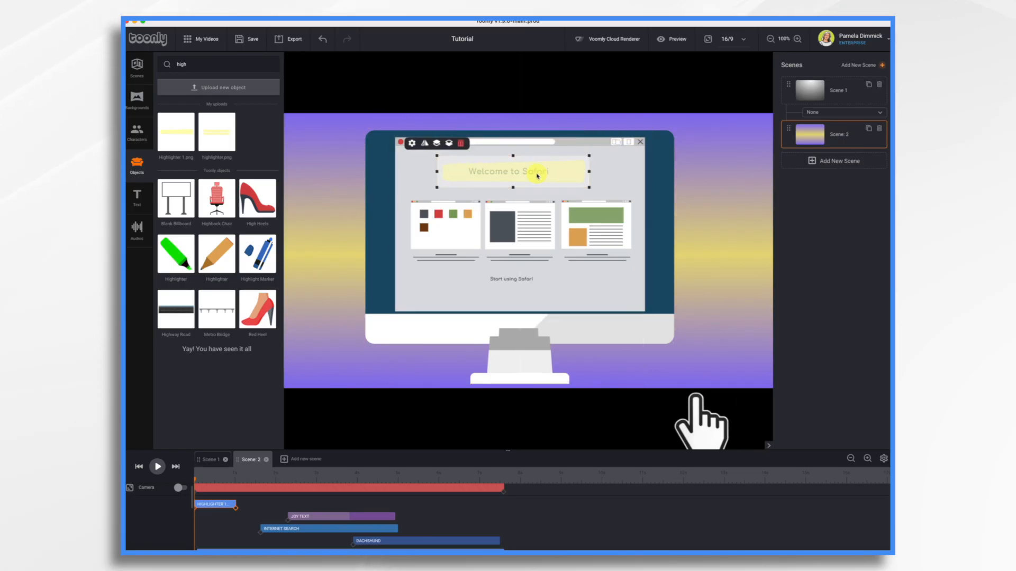
pyautogui.moveTo(235, 506); pyautogui.dragTo(501, 507)
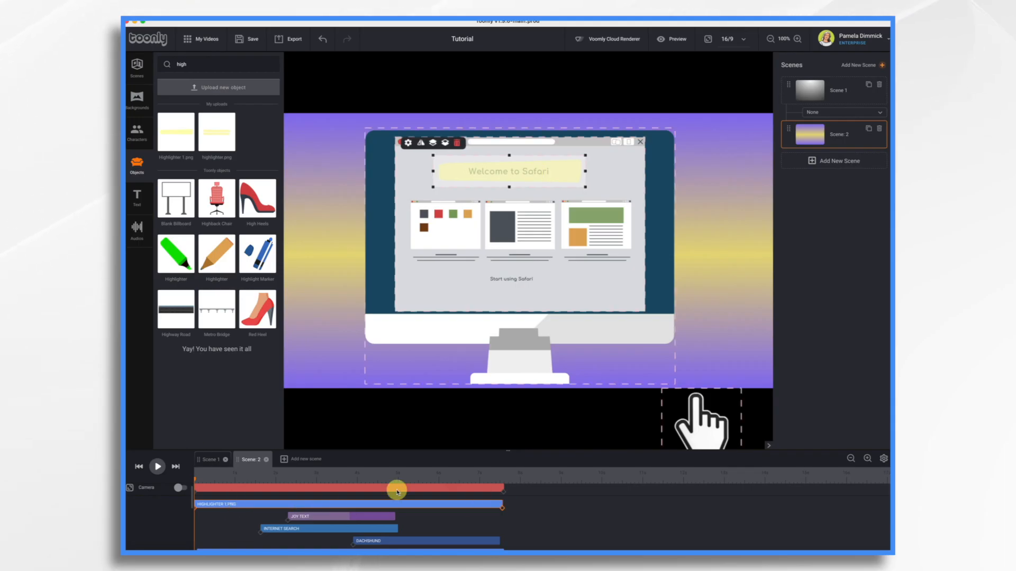
# Set an In Effect for the highlighter over the "Welcome to Safari" heading.
pyautogui.click(408, 143)
pyautogui.click(353, 198)
pyautogui.click(346, 201)
pyautogui.click(346, 200)
pyautogui.click(336, 254)
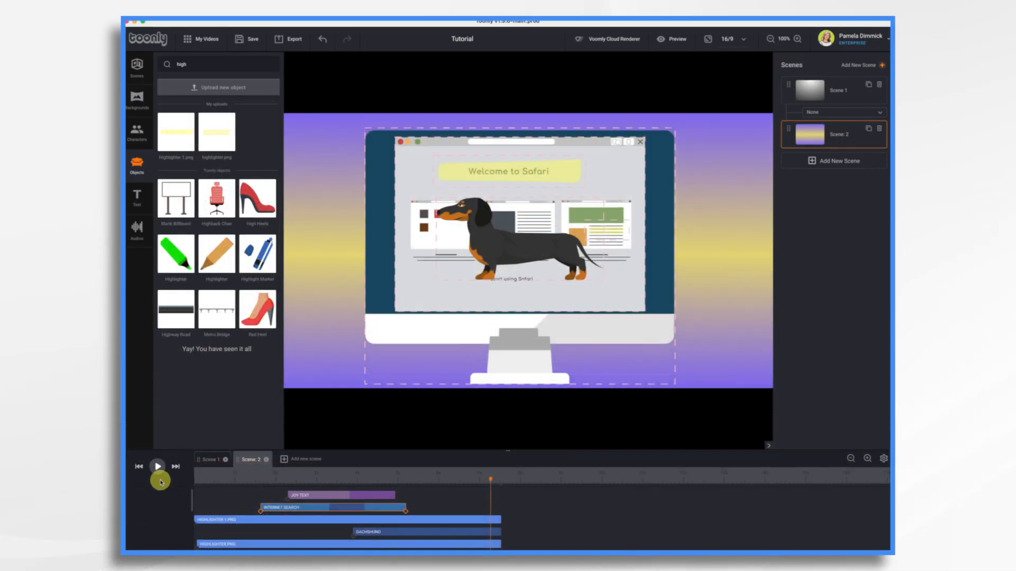
# Play the scene from its beginning to check the animation.
pyautogui.click(139, 466)
pyautogui.click(157, 466)
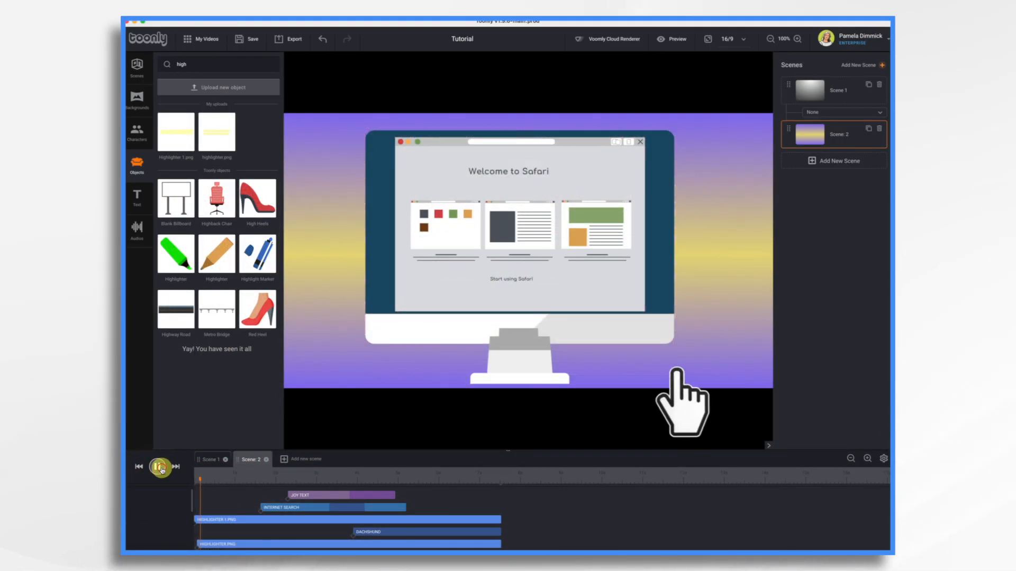